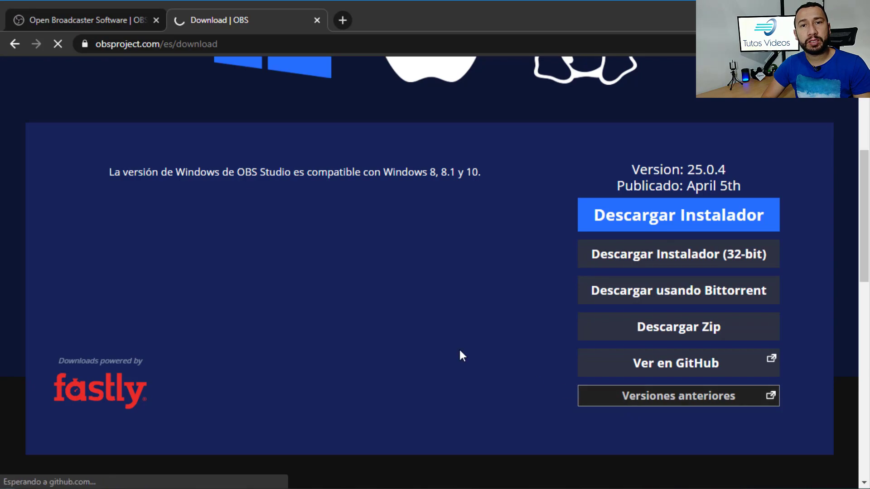
Step: Look through the earlier OBS Studio releases on GitHub and close that page
{"action": "scroll", "coordinate": [458, 350], "scroll_direction": "down", "scroll_amount": 4}
{"action": "scroll", "coordinate": [458, 349], "scroll_direction": "down", "scroll_amount": 10}
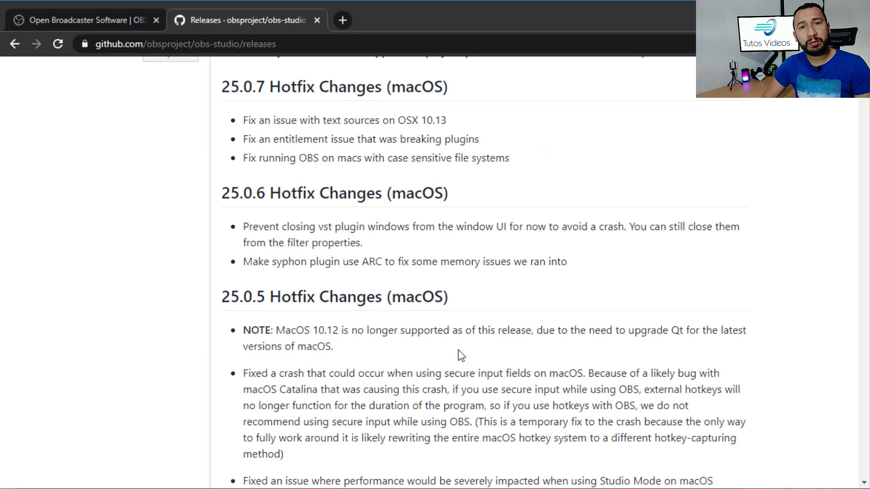
{"action": "left_click", "coordinate": [317, 20]}
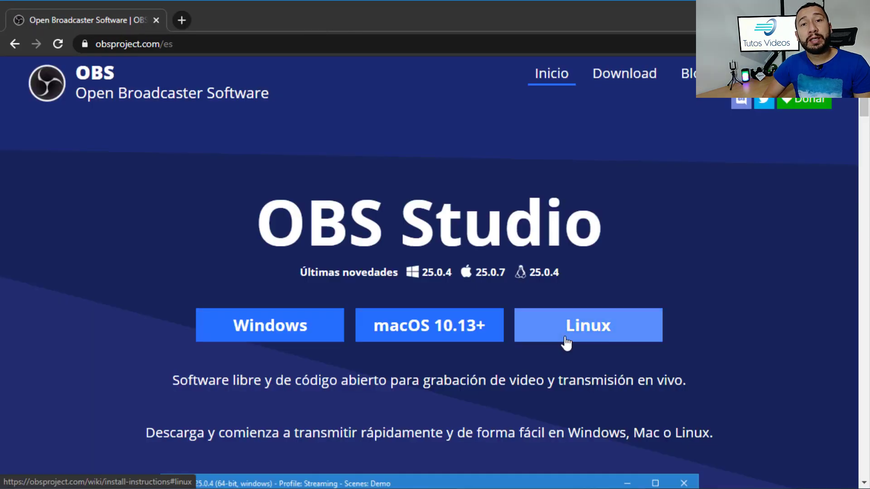
Step: Download the Windows installer of OBS Studio from the project's home page and launch it
{"action": "left_click", "coordinate": [280, 327]}
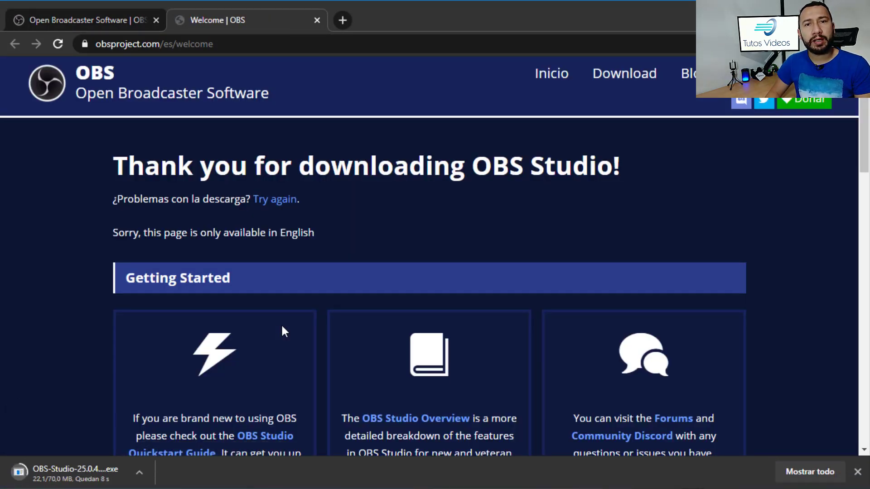
{"action": "scroll", "coordinate": [284, 325], "scroll_direction": "down", "scroll_amount": 1}
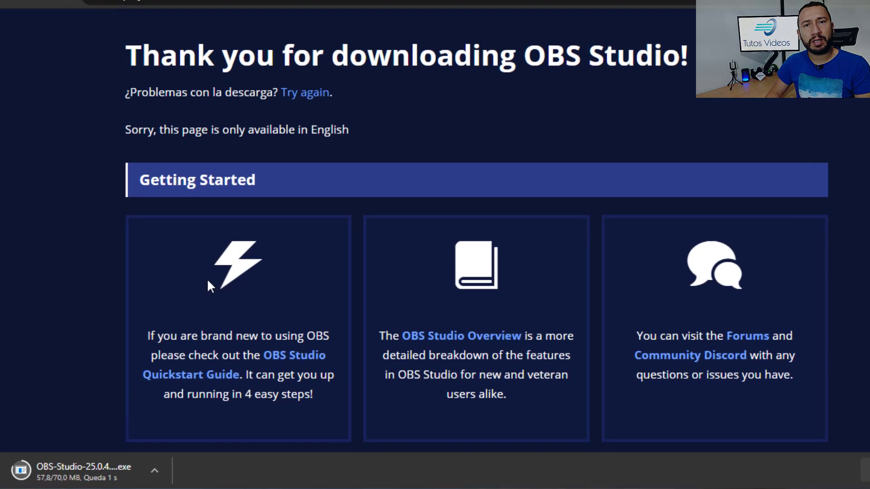
{"action": "scroll", "coordinate": [245, 54], "scroll_direction": "up", "scroll_amount": 2}
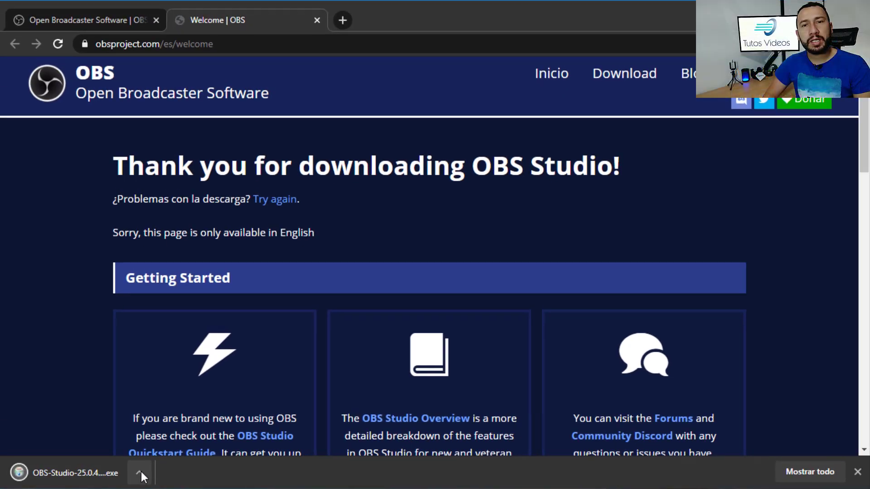
{"action": "left_click", "coordinate": [61, 475]}
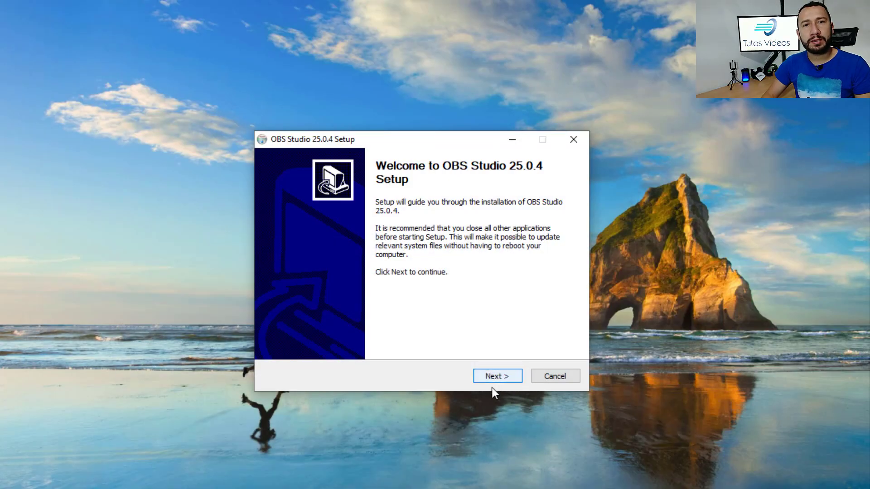
Step: Install OBS Studio 25.0.4 in C:\Program Files\obs-studio and finish the setup with the program launching
{"action": "left_click", "coordinate": [494, 380]}
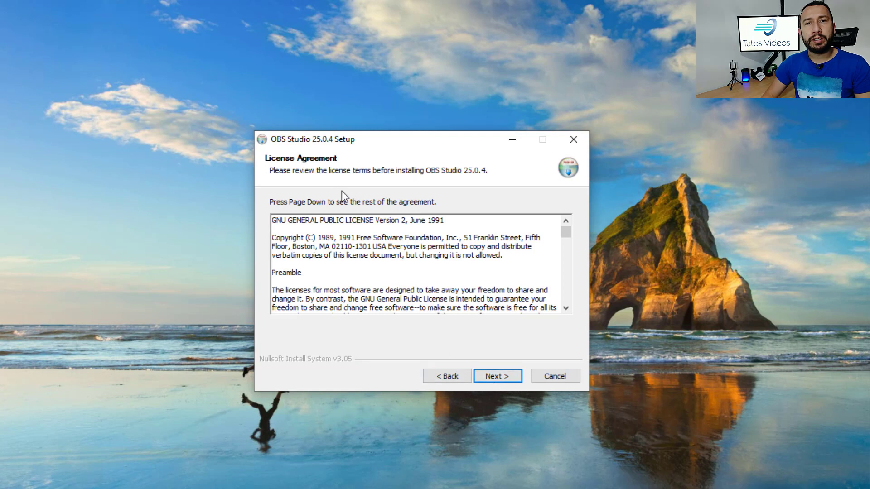
{"action": "left_click", "coordinate": [491, 378]}
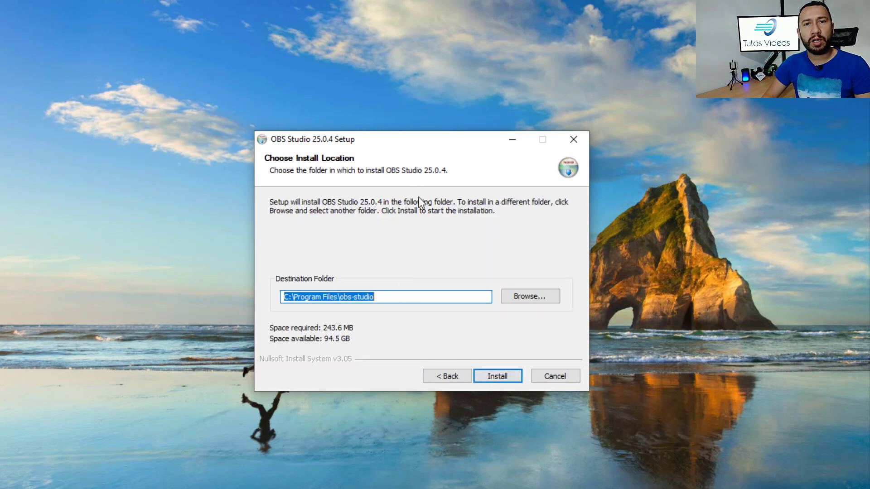
{"action": "left_click_drag", "start_coordinate": [419, 143], "coordinate": [234, 130]}
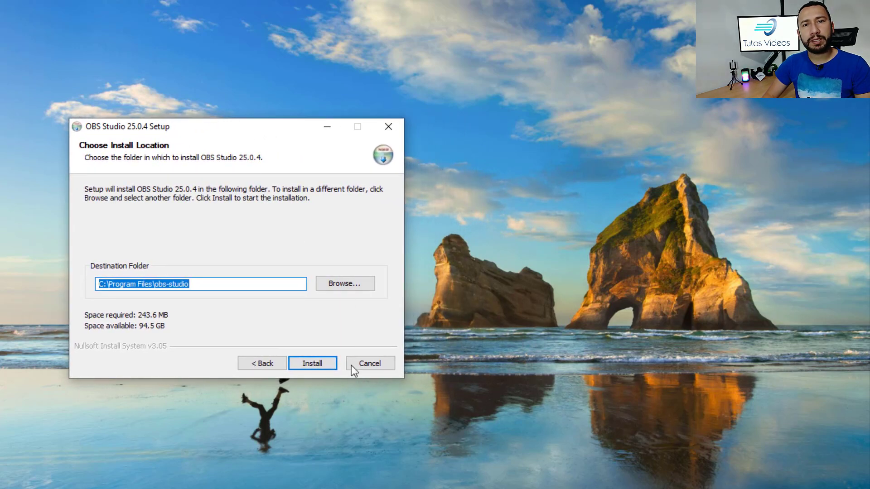
{"action": "left_click", "coordinate": [311, 364]}
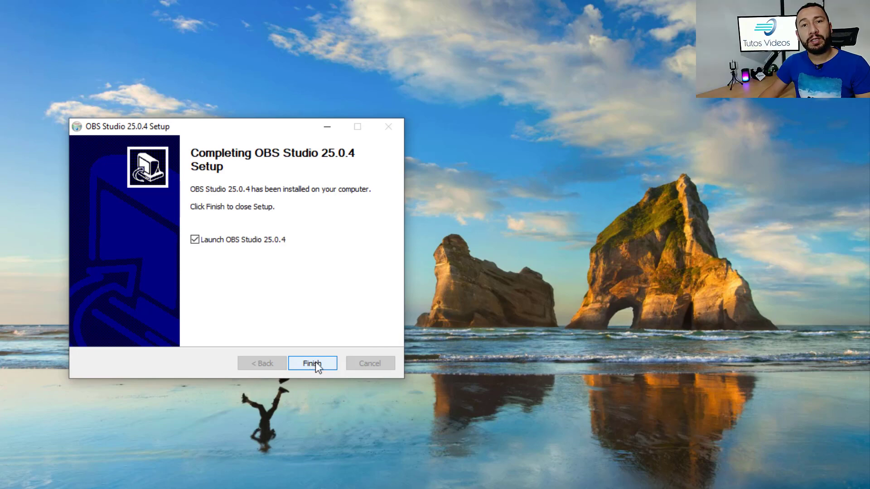
{"action": "left_click", "coordinate": [315, 363]}
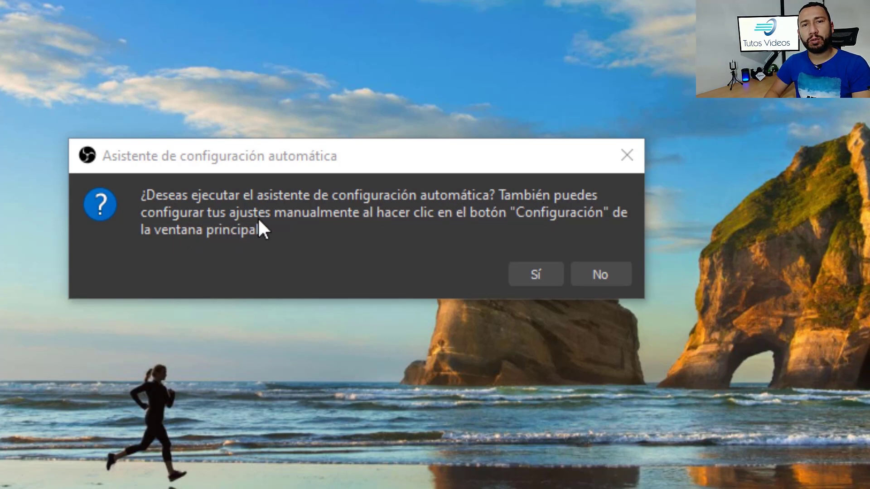
Step: Start the automatic configuration wizard and choose "Optimizar solo para grabación, no voy a hacer una transmisión" as the usage
{"action": "left_click", "coordinate": [528, 276]}
{"action": "left_click", "coordinate": [245, 130]}
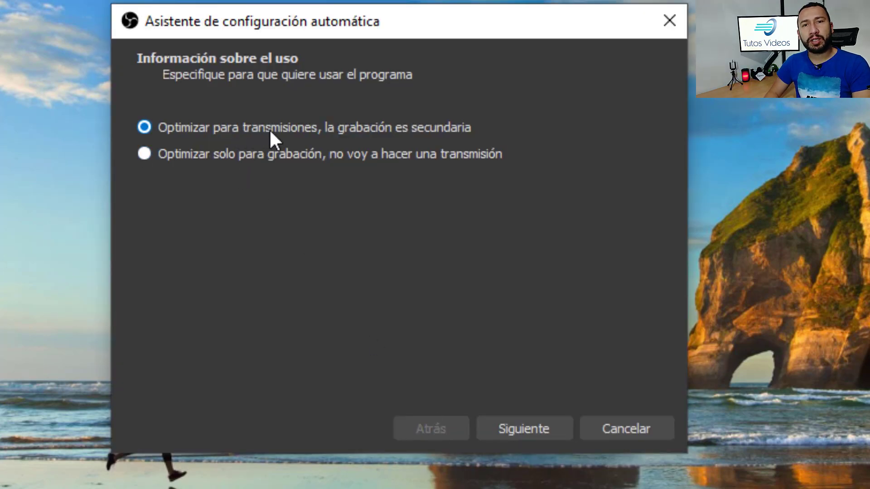
{"action": "left_click", "coordinate": [184, 156]}
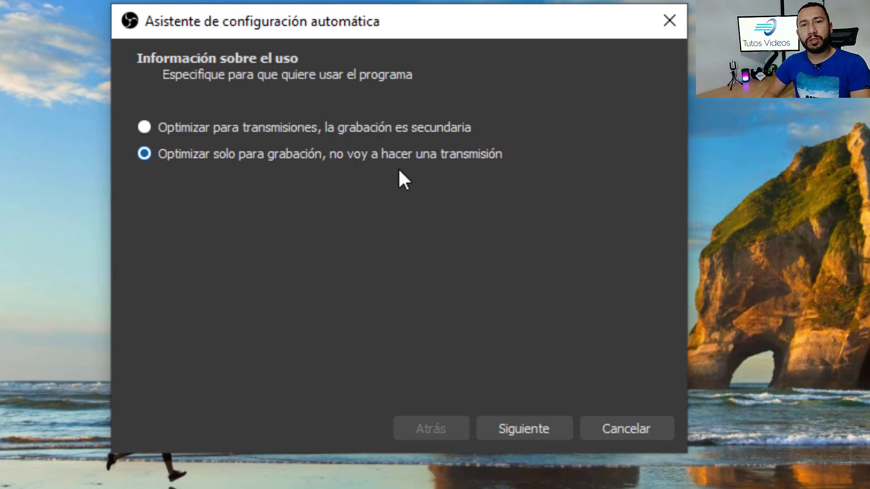
{"action": "left_click", "coordinate": [532, 433]}
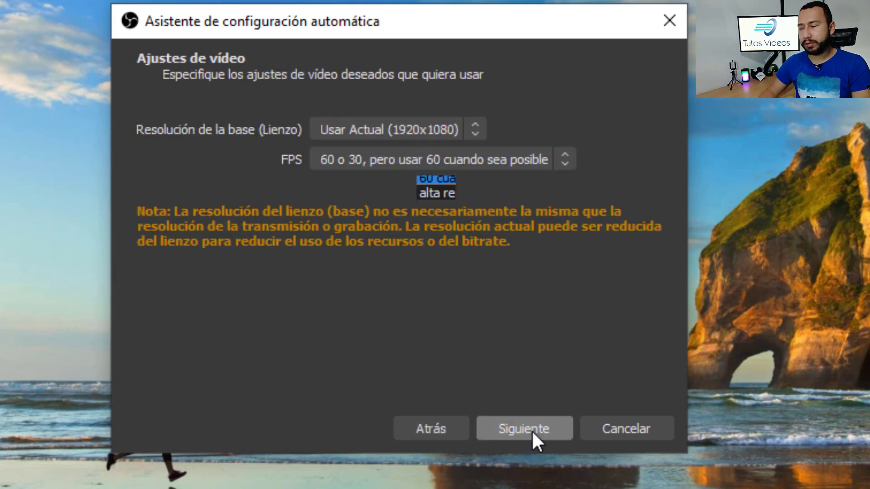
Step: Keep the 1920x1080 base resolution and "60 o 30, pero usar 60 cuando sea posible" as FPS, and apply the wizard's configuration
{"action": "left_click", "coordinate": [427, 134]}
{"action": "left_click", "coordinate": [397, 132]}
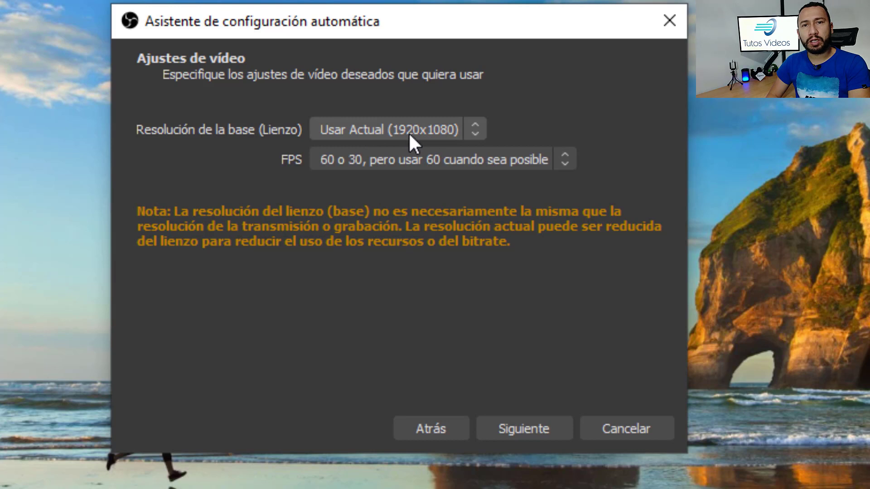
{"action": "left_click", "coordinate": [413, 159]}
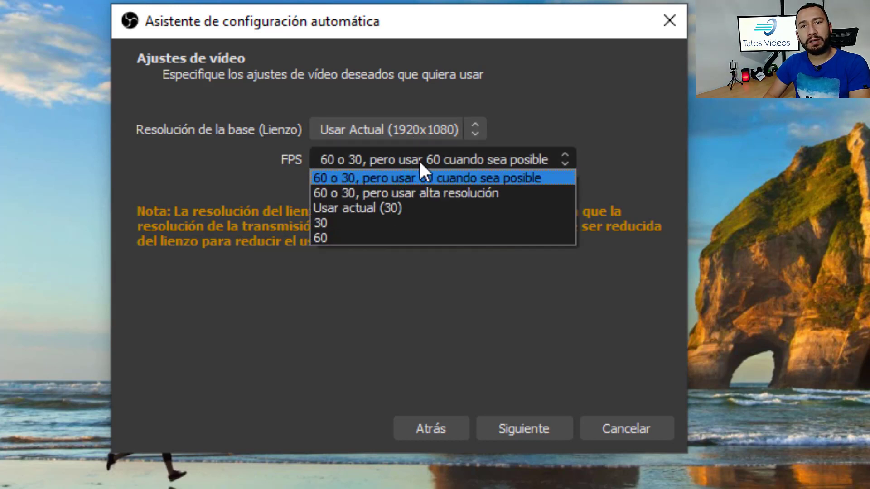
{"action": "left_click", "coordinate": [415, 177]}
{"action": "left_click", "coordinate": [522, 435]}
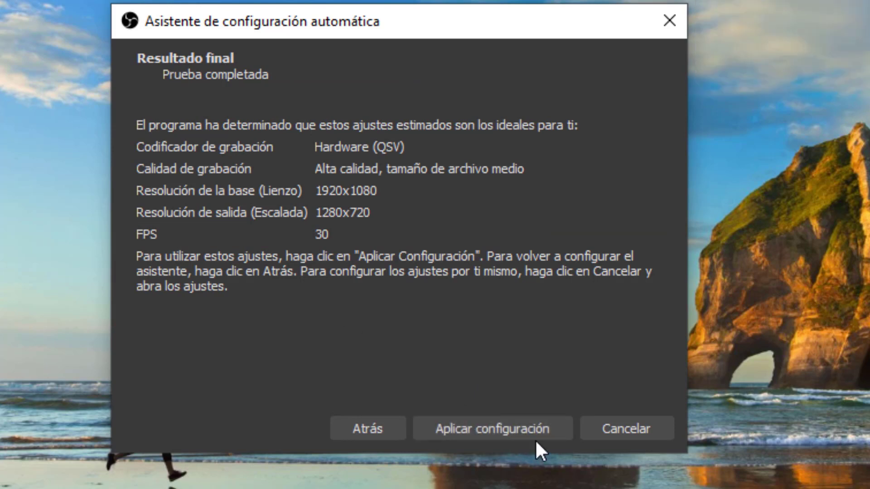
{"action": "left_click", "coordinate": [478, 429]}
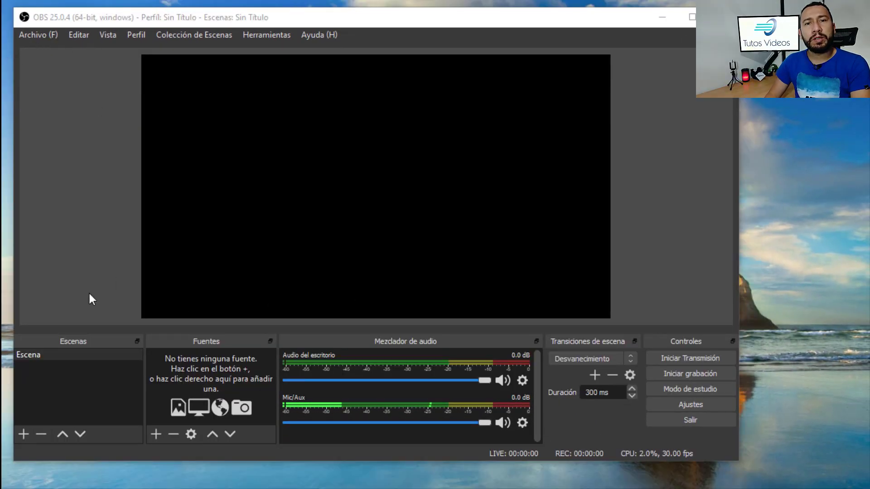
Step: Try relocating the docks such as Fuentes and Controles around the main window and return them to the row below the preview
{"action": "left_click_drag", "start_coordinate": [72, 341], "coordinate": [30, 365]}
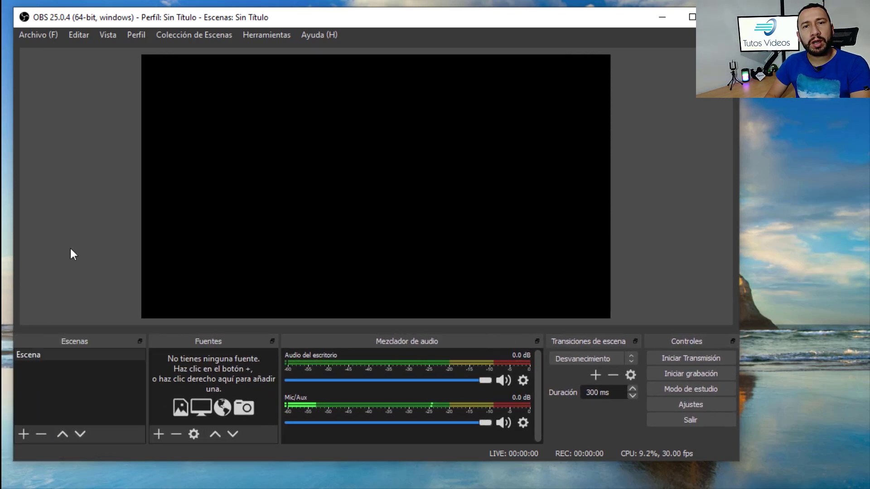
{"action": "left_click_drag", "start_coordinate": [159, 340], "coordinate": [32, 83]}
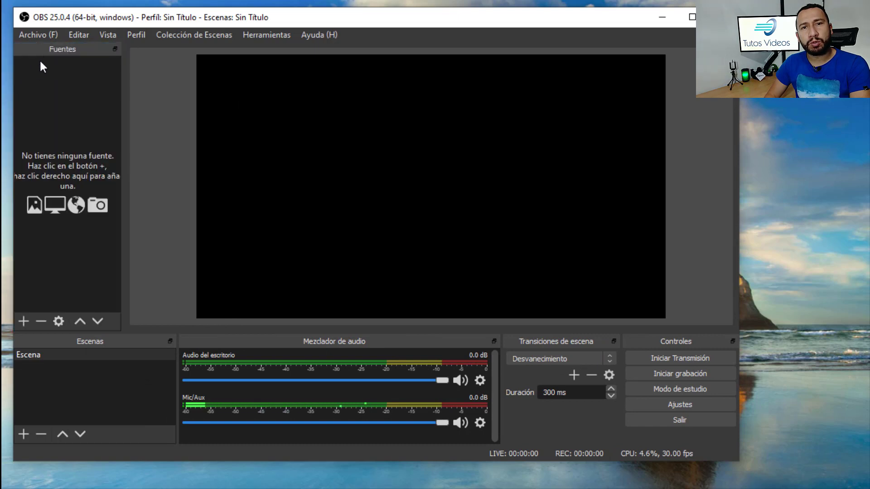
{"action": "left_click_drag", "start_coordinate": [45, 50], "coordinate": [196, 381]}
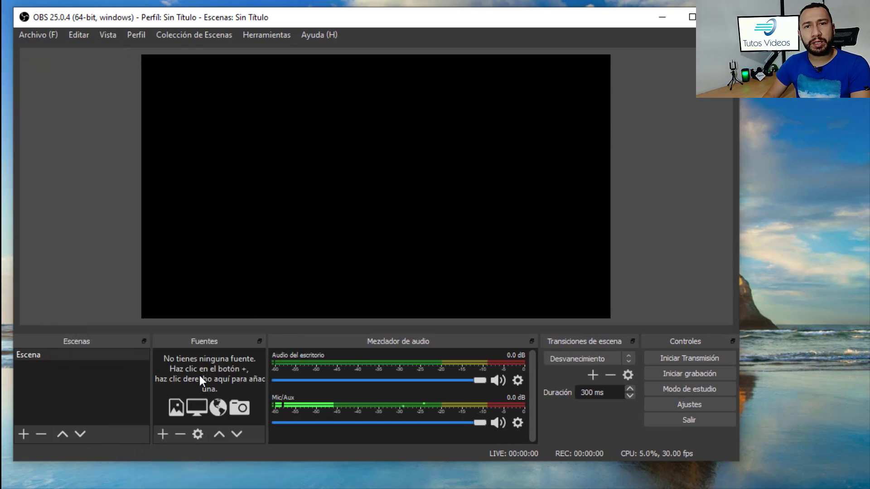
{"action": "left_click_drag", "start_coordinate": [340, 358], "coordinate": [418, 375]}
{"action": "left_click_drag", "start_coordinate": [594, 342], "coordinate": [618, 366]}
{"action": "left_click_drag", "start_coordinate": [691, 344], "coordinate": [696, 97]}
{"action": "left_click_drag", "start_coordinate": [679, 49], "coordinate": [732, 378]}
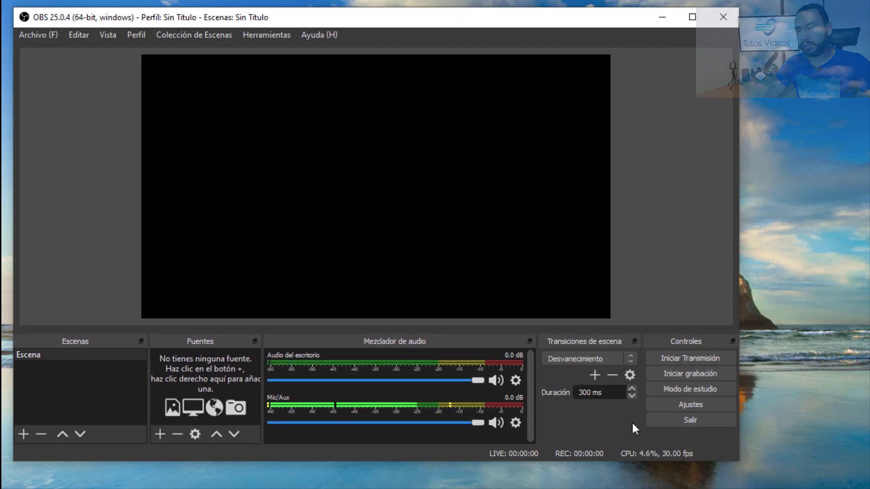
Step: Enlarge the main window slightly, open the settings and examine the available languages and themes in the General section
{"action": "left_click_drag", "start_coordinate": [739, 461], "coordinate": [748, 468]}
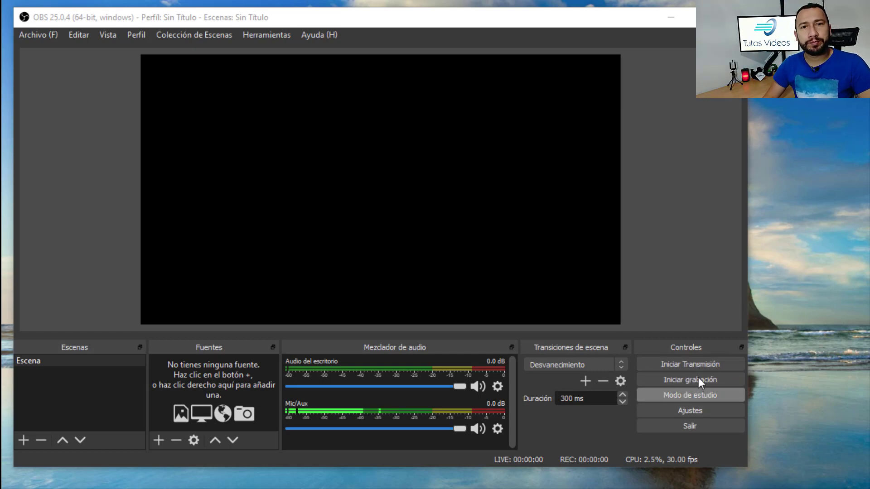
{"action": "left_click", "coordinate": [696, 411]}
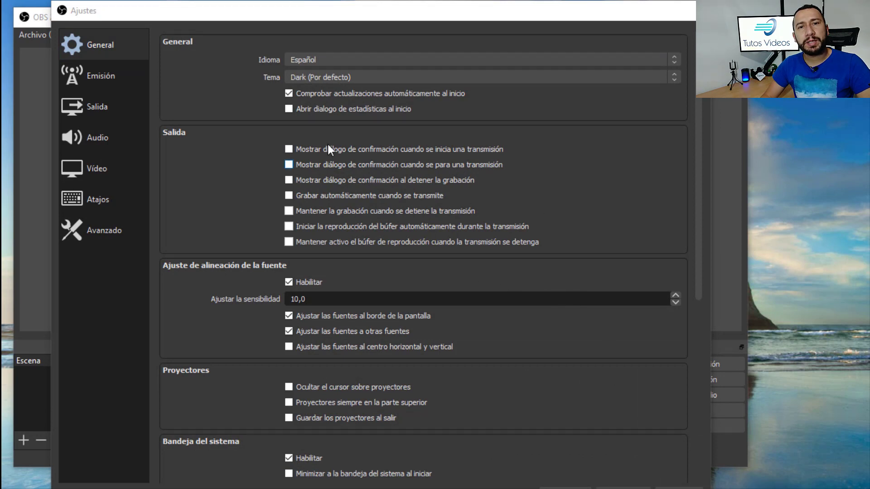
{"action": "left_click", "coordinate": [333, 58]}
{"action": "left_click", "coordinate": [339, 58]}
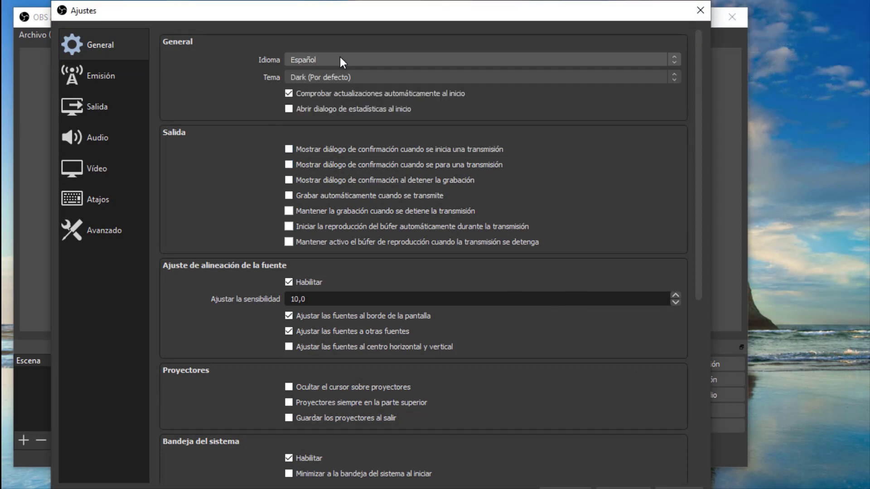
{"action": "left_click", "coordinate": [326, 77]}
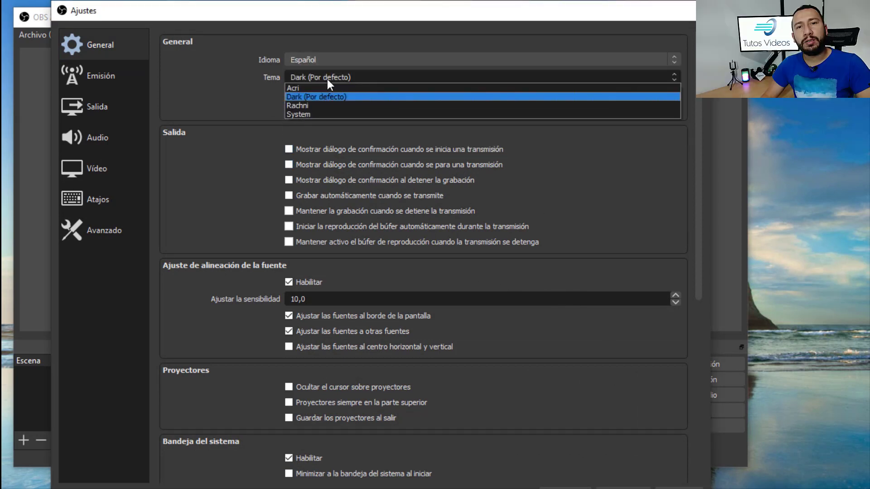
{"action": "left_click", "coordinate": [225, 82]}
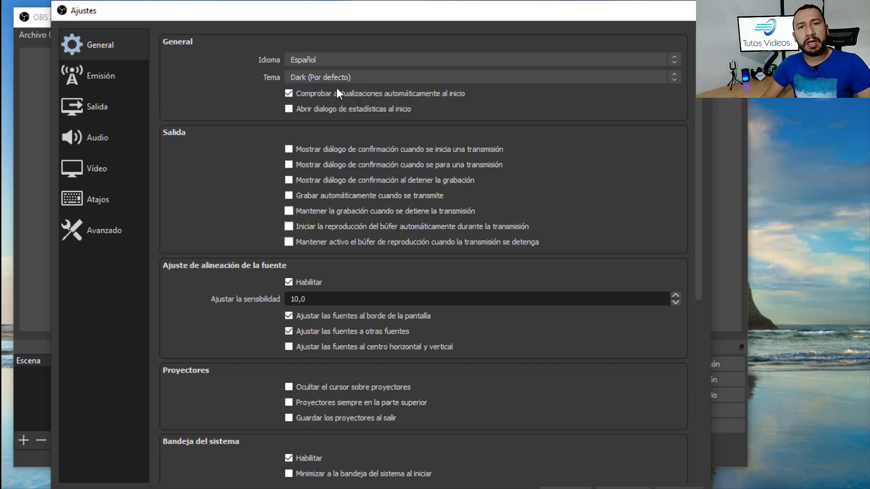
{"action": "left_click", "coordinate": [344, 78]}
{"action": "left_click", "coordinate": [232, 88]}
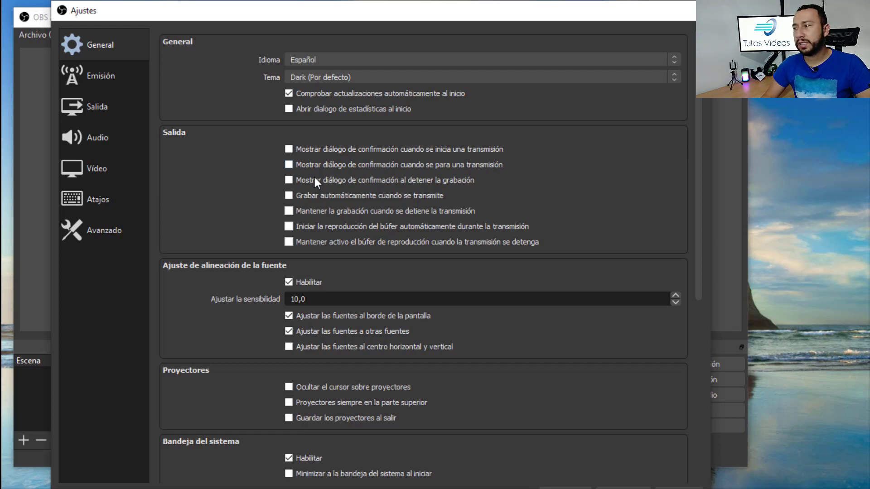
Step: Review the remaining General options, from source alignment and projectors through the system tray, preview and studio mode
{"action": "scroll", "coordinate": [314, 177], "scroll_direction": "down", "scroll_amount": 1}
{"action": "scroll", "coordinate": [331, 216], "scroll_direction": "down", "scroll_amount": 2}
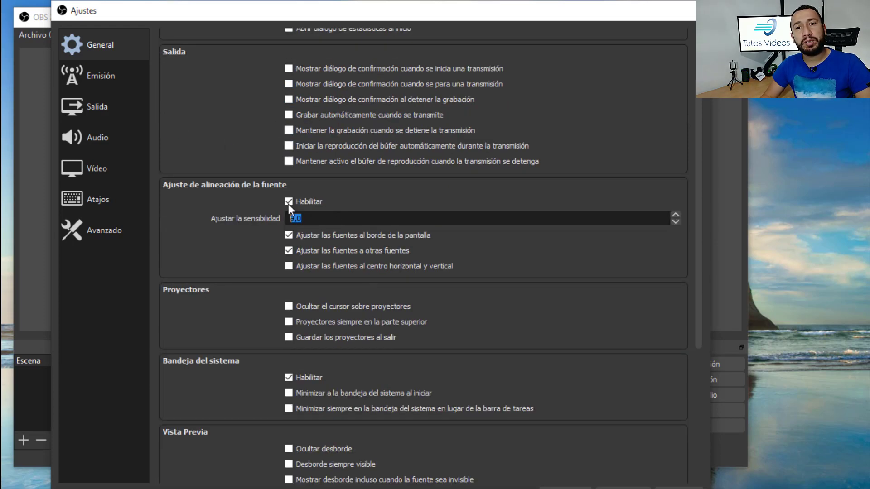
{"action": "scroll", "coordinate": [322, 268], "scroll_direction": "down", "scroll_amount": 3}
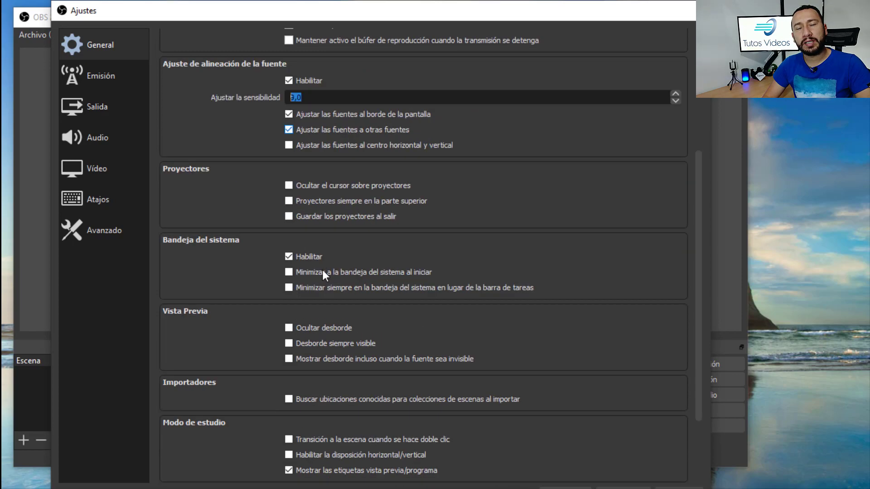
{"action": "scroll", "coordinate": [273, 276], "scroll_direction": "down", "scroll_amount": 3}
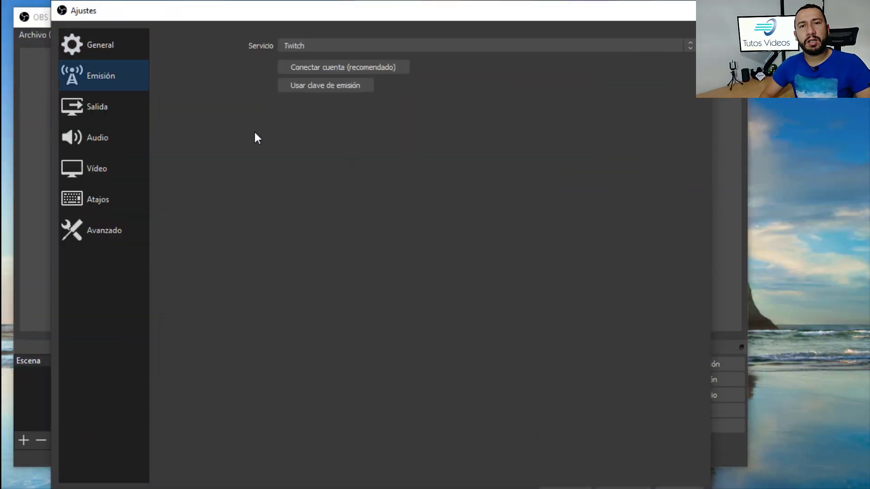
Step: Set the streaming service to YouTube / YouTube Gaming
{"action": "left_click", "coordinate": [319, 45]}
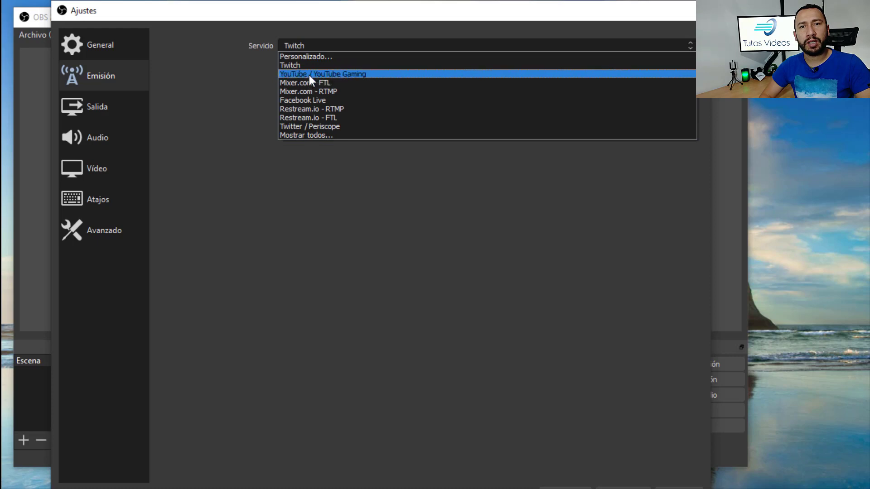
{"action": "left_click", "coordinate": [310, 73]}
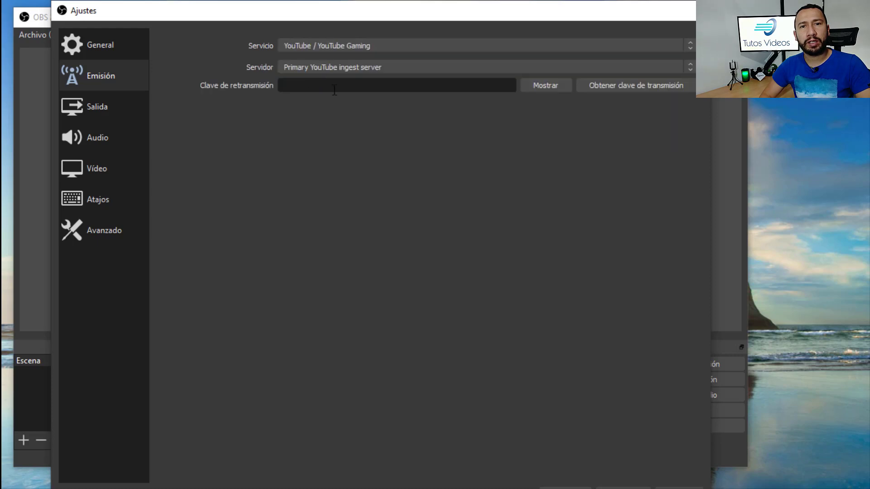
Step: Review the output settings, browse the recording path folder without changing it, and look over the audio settings
{"action": "left_click", "coordinate": [107, 109]}
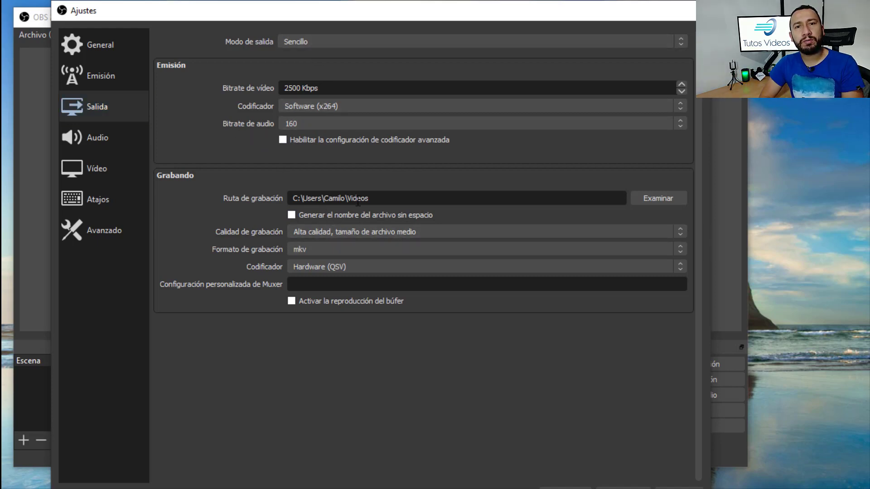
{"action": "left_click", "coordinate": [643, 196]}
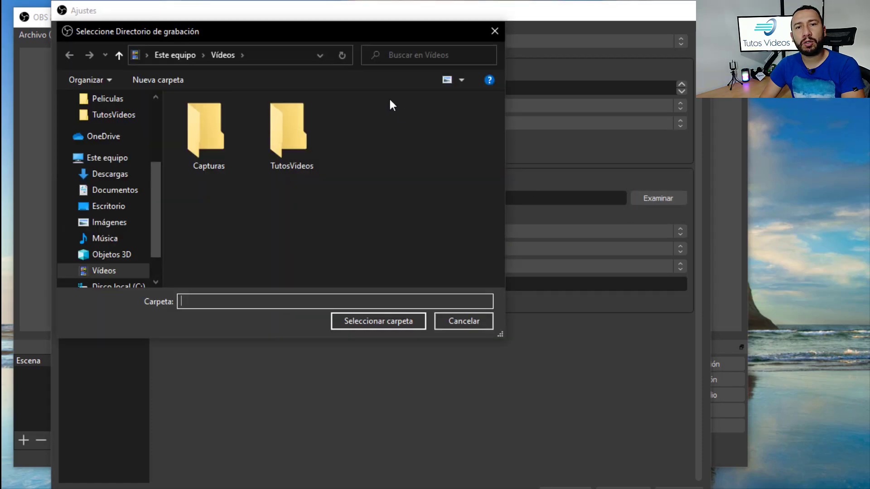
{"action": "left_click", "coordinate": [495, 32]}
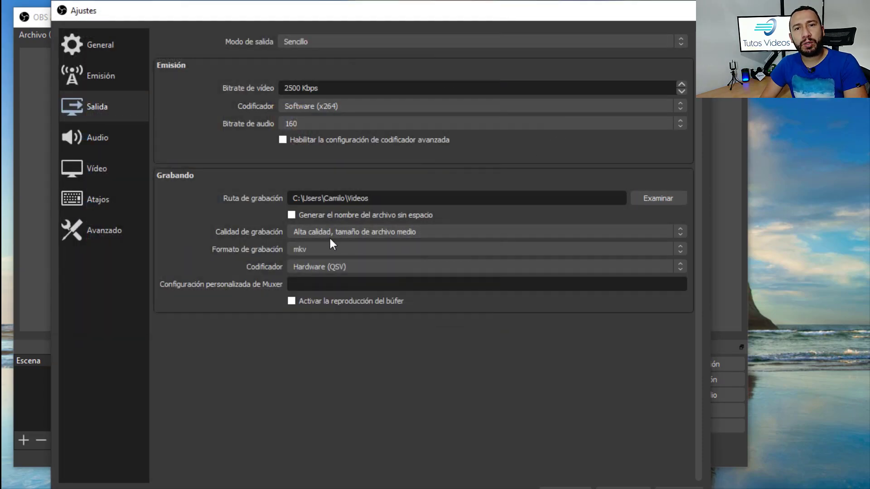
{"action": "left_click", "coordinate": [87, 136]}
{"action": "scroll", "coordinate": [341, 170], "scroll_direction": "down", "scroll_amount": 2}
{"action": "scroll", "coordinate": [235, 192], "scroll_direction": "up", "scroll_amount": 2}
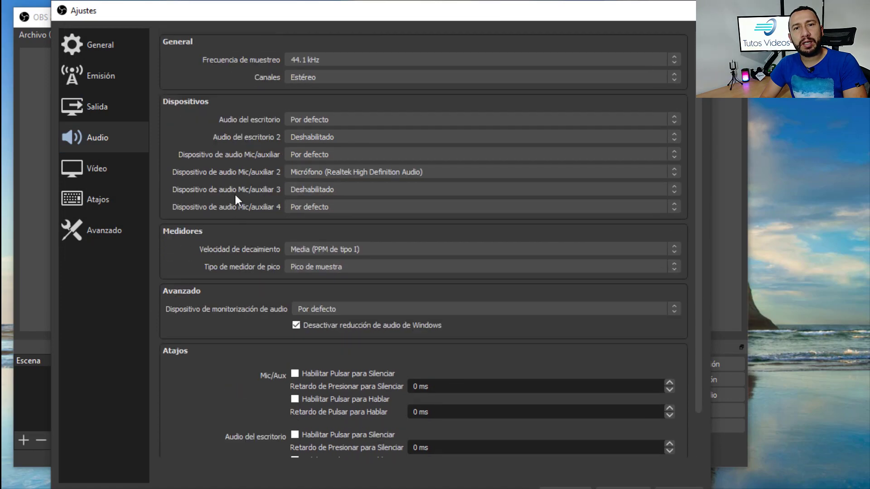
Step: Examine the video settings: the common FPS values, the FPS type and the base canvas resolution options
{"action": "left_click", "coordinate": [96, 168]}
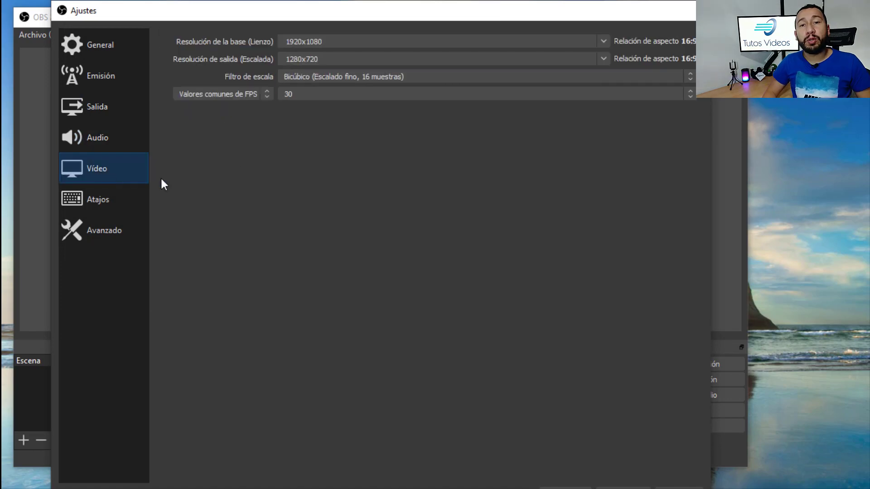
{"action": "left_click", "coordinate": [298, 93]}
{"action": "left_click", "coordinate": [285, 149]}
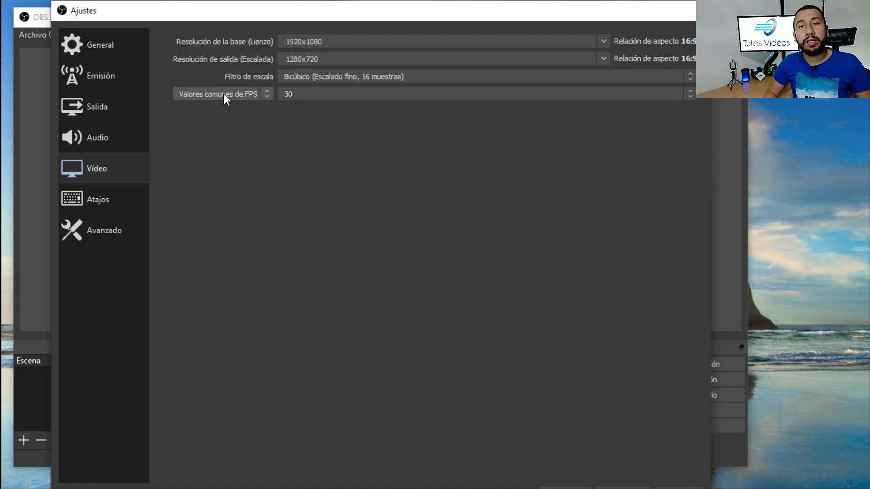
{"action": "left_click", "coordinate": [240, 96]}
{"action": "left_click", "coordinate": [240, 102]}
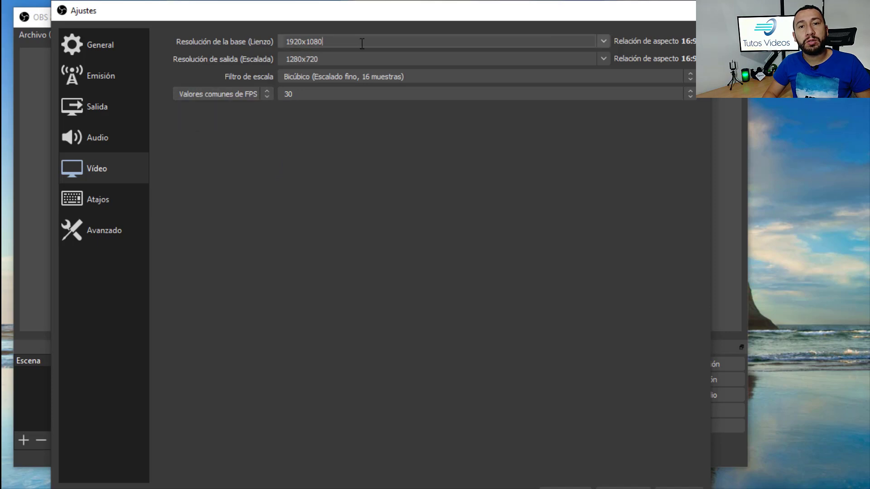
{"action": "left_click", "coordinate": [604, 41]}
{"action": "left_click", "coordinate": [312, 77]}
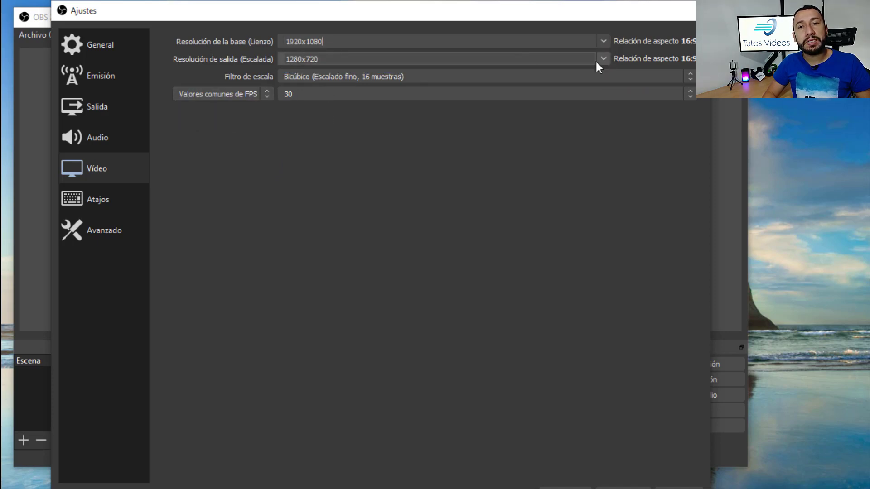
Step: Assign Alt+I as the hotkey for Iniciar Transmisión, adding and removing an extra empty binding for it
{"action": "left_click", "coordinate": [100, 199]}
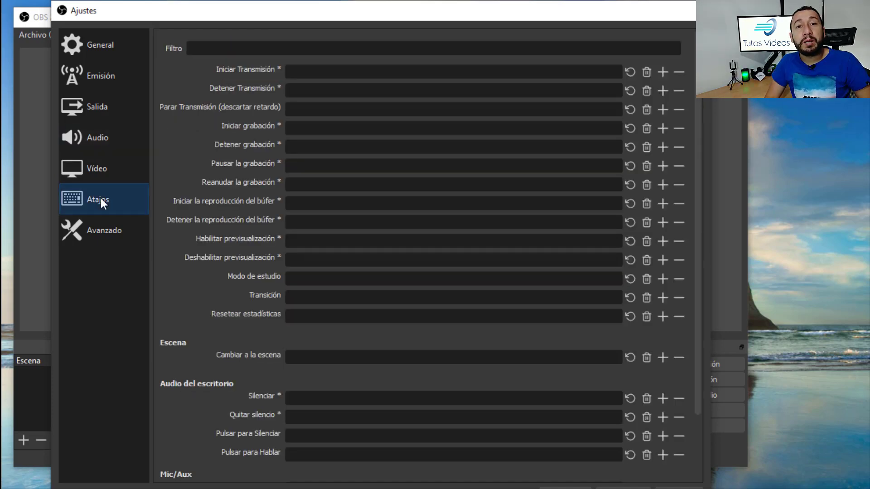
{"action": "scroll", "coordinate": [317, 227], "scroll_direction": "down", "scroll_amount": 3}
{"action": "scroll", "coordinate": [317, 228], "scroll_direction": "up", "scroll_amount": 3}
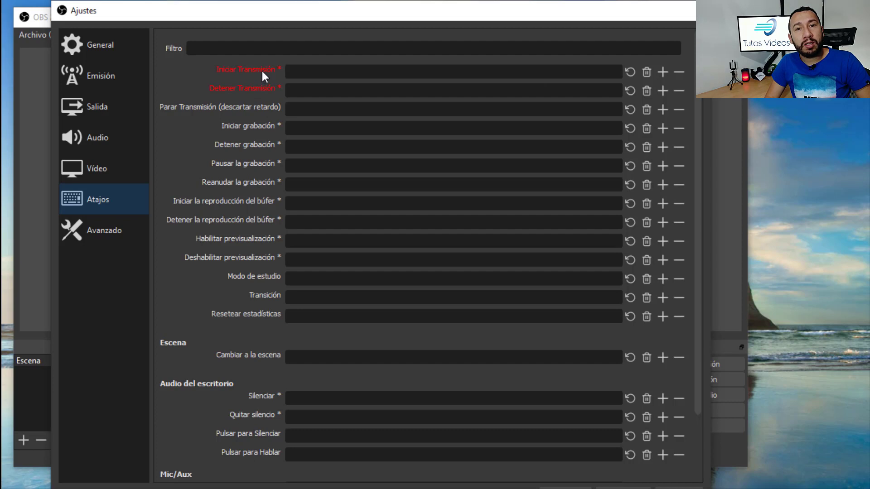
{"action": "left_click", "coordinate": [328, 73]}
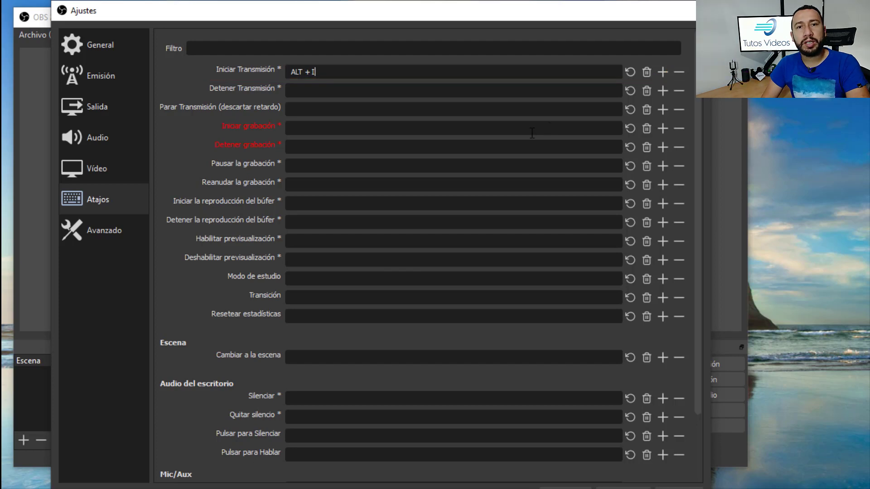
{"action": "left_click", "coordinate": [663, 75]}
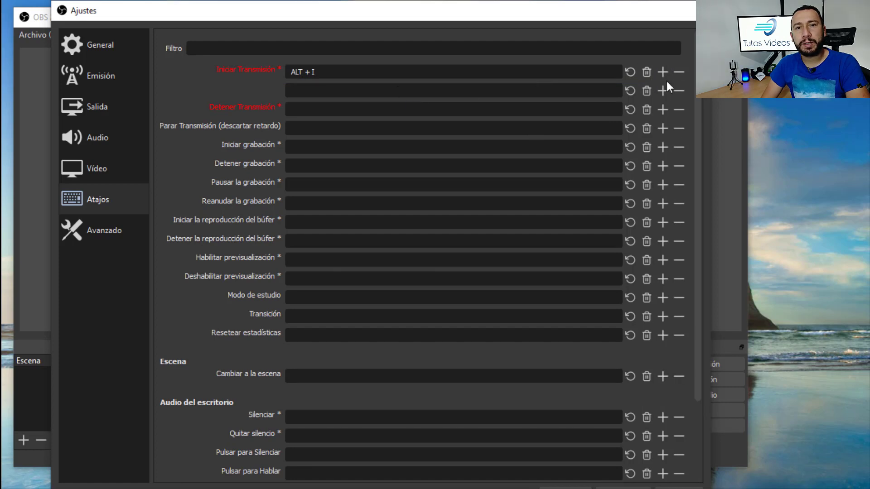
{"action": "left_click", "coordinate": [679, 90]}
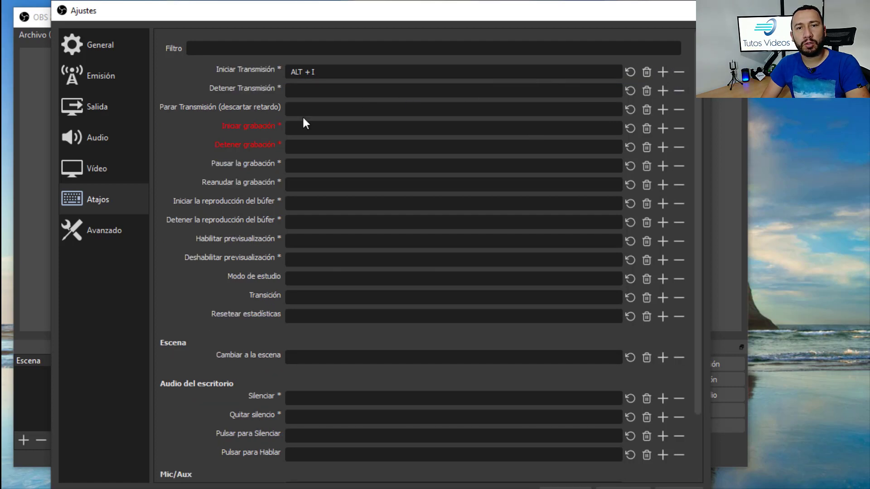
Step: Assign the hotkeys Alt+S to Detener Transmisión and Alt+P to Pausar la grabación
{"action": "left_click", "coordinate": [311, 92]}
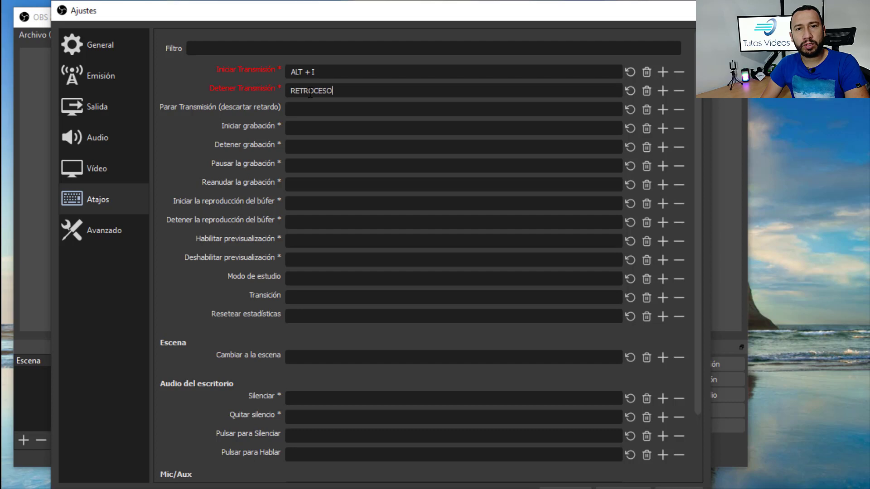
{"action": "key", "text": "alt+p"}
{"action": "left_click", "coordinate": [331, 166]}
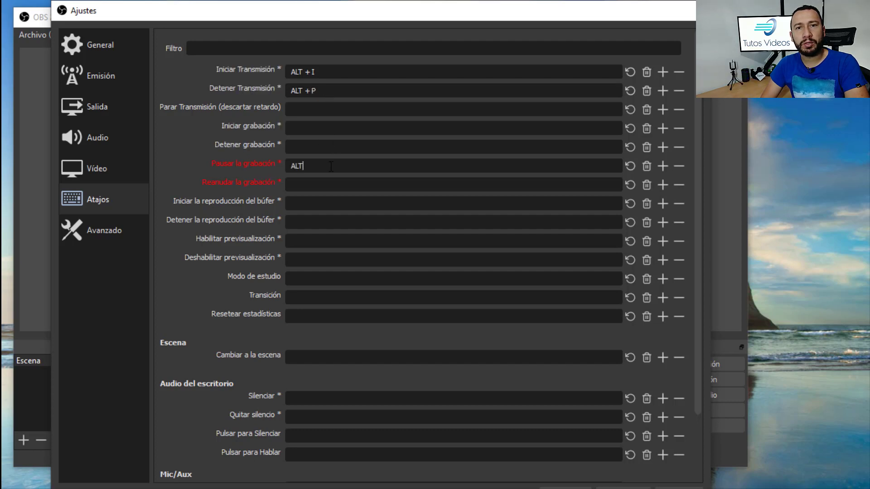
{"action": "left_click", "coordinate": [317, 91]}
{"action": "key", "text": "alt+s"}
Step: Assign Alt+R as the hotkey for Reanudar la grabación
{"action": "left_click", "coordinate": [337, 145]}
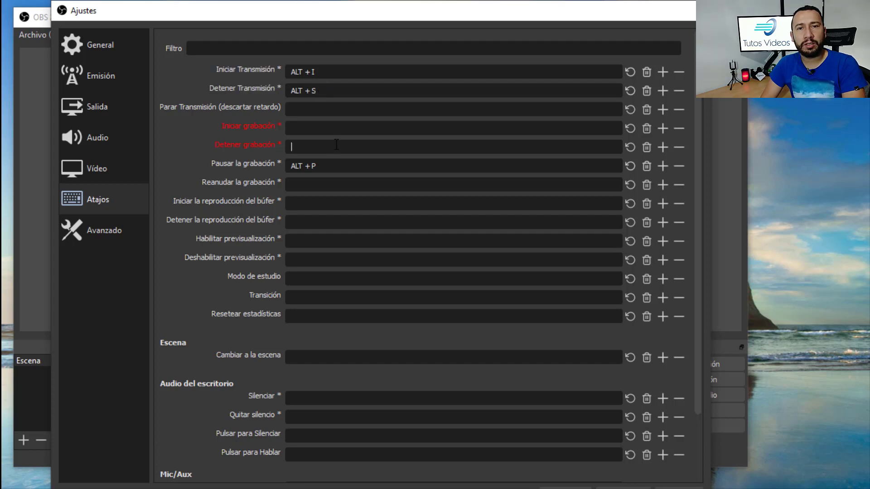
{"action": "left_click", "coordinate": [325, 185]}
{"action": "key", "text": "alt+r"}
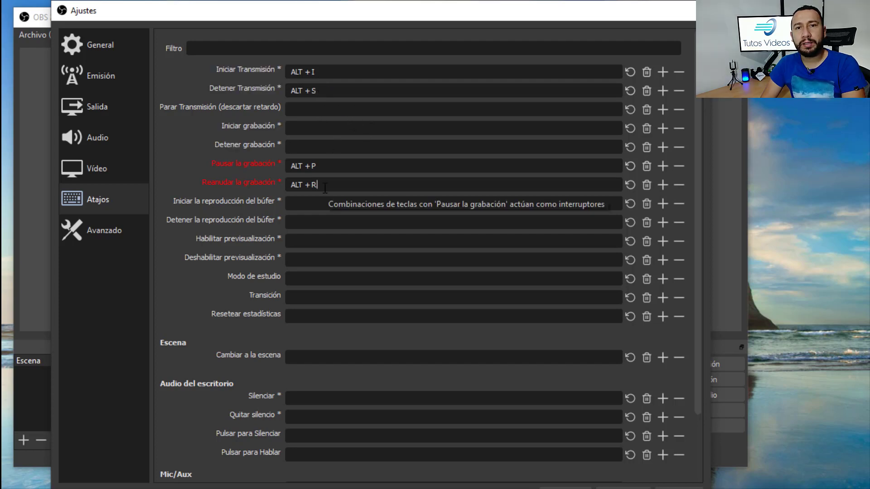
{"action": "left_click", "coordinate": [353, 130]}
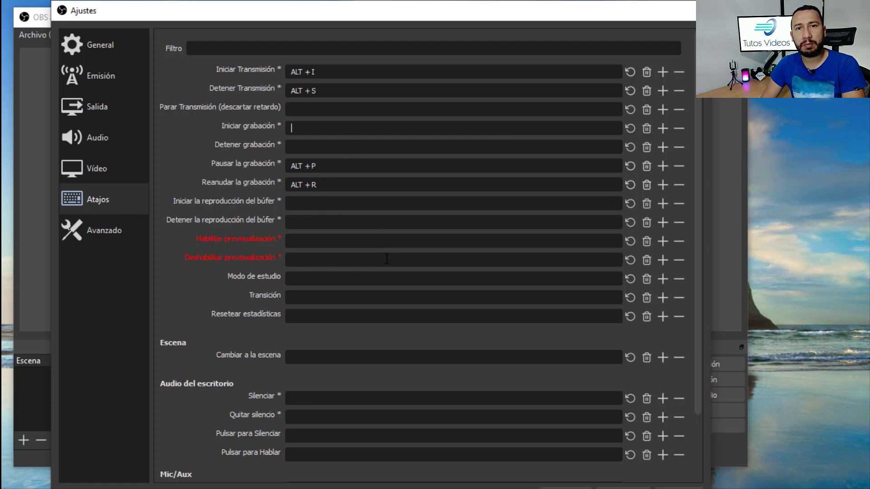
Step: Set the automatic reconnection's retry delay to 12 s in the advanced settings and close the settings, saving the changes
{"action": "scroll", "coordinate": [317, 274], "scroll_direction": "down", "scroll_amount": 2}
{"action": "left_click", "coordinate": [101, 232]}
{"action": "scroll", "coordinate": [269, 160], "scroll_direction": "down", "scroll_amount": 5}
{"action": "scroll", "coordinate": [221, 104], "scroll_direction": "up", "scroll_amount": 5}
{"action": "scroll", "coordinate": [363, 194], "scroll_direction": "down", "scroll_amount": 5}
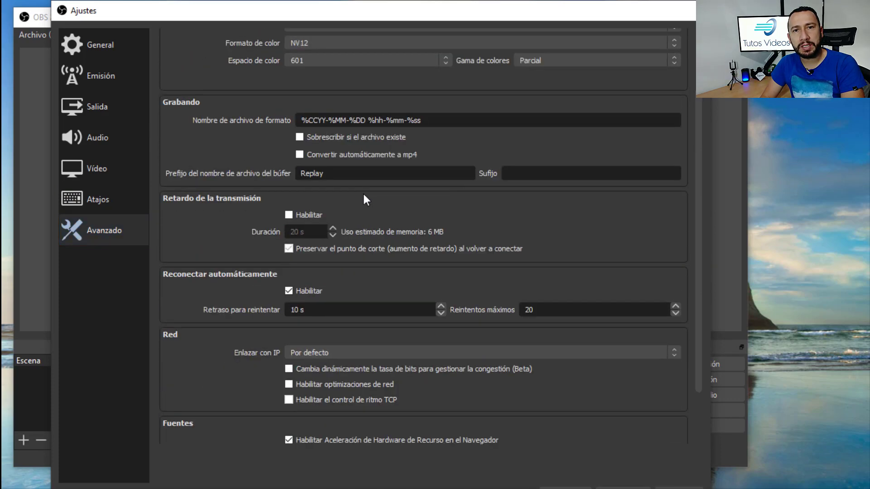
{"action": "scroll", "coordinate": [363, 241], "scroll_direction": "up", "scroll_amount": 2}
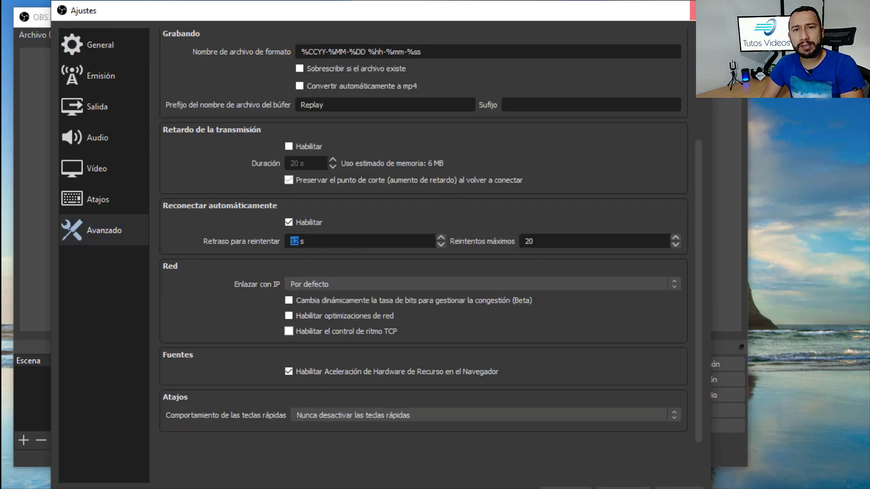
{"action": "left_click", "coordinate": [698, 10]}
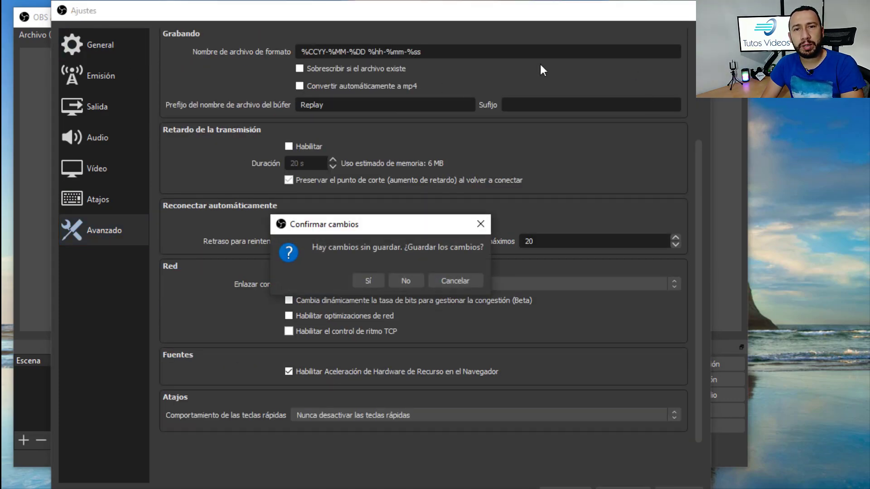
{"action": "left_click", "coordinate": [371, 281]}
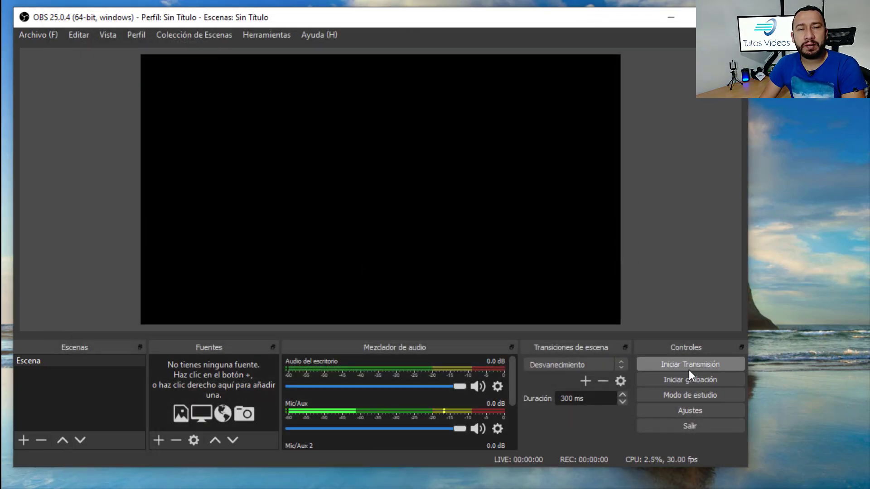
Step: Try to start recording without any source and decline to continue with a blank screen
{"action": "left_click", "coordinate": [689, 382]}
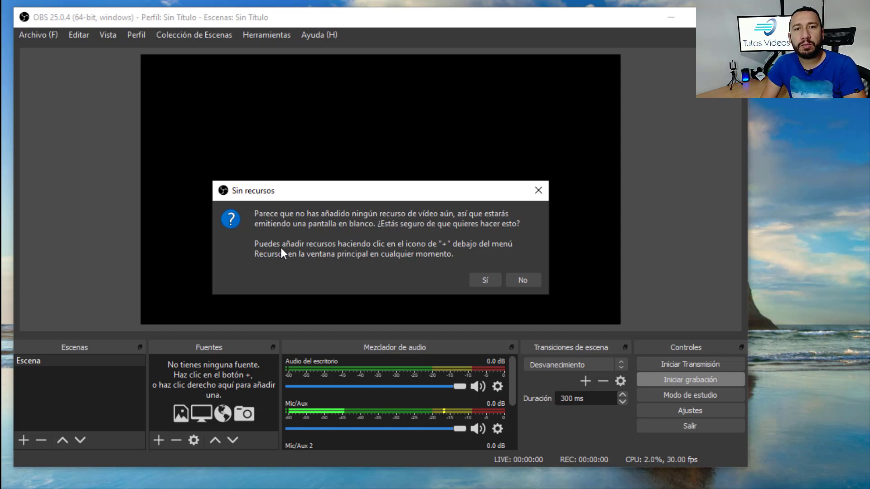
{"action": "left_click", "coordinate": [517, 281]}
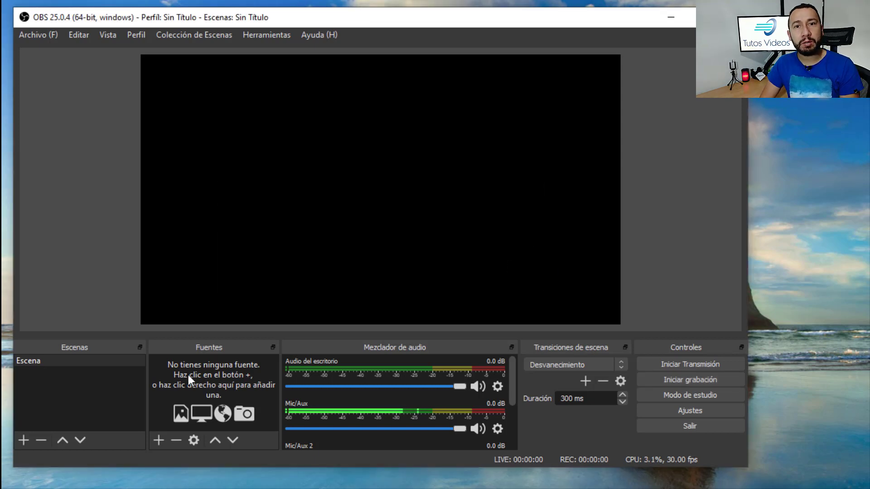
Step: Add a display capture source named Escritorio1 that captures Pantalla 1 with the cursor included
{"action": "left_click", "coordinate": [158, 440]}
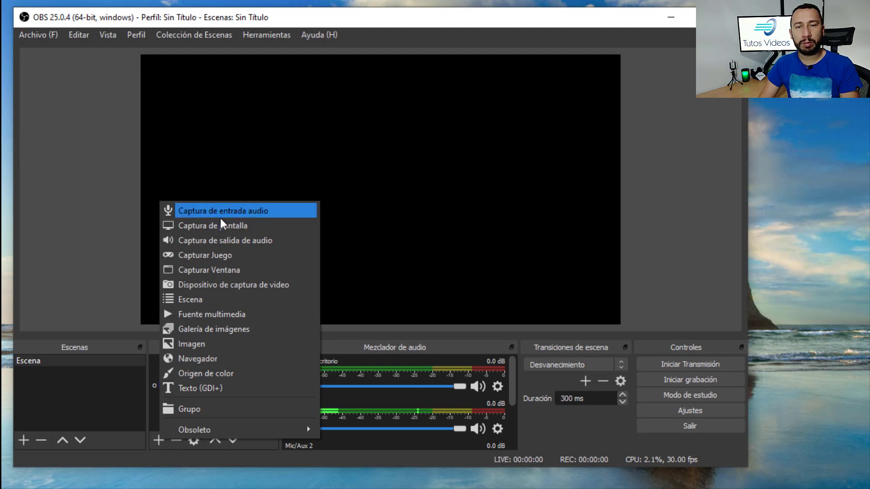
{"action": "left_click", "coordinate": [233, 229]}
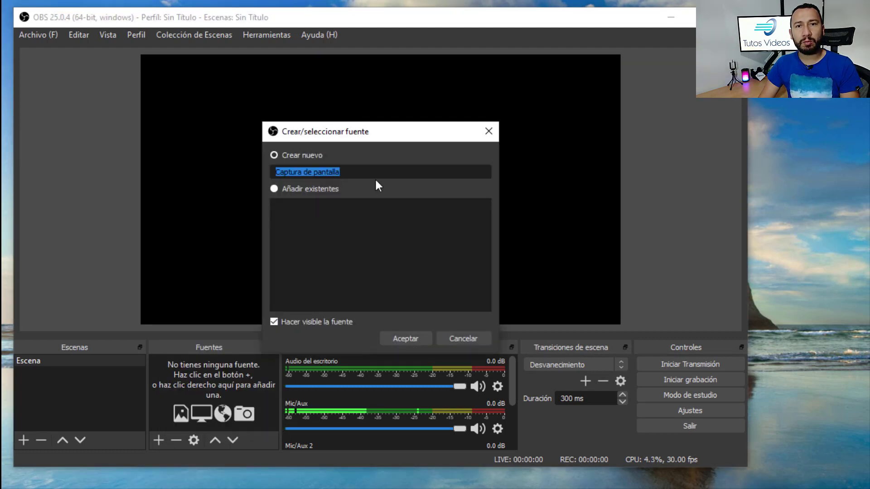
{"action": "type", "text": "Pantal"}
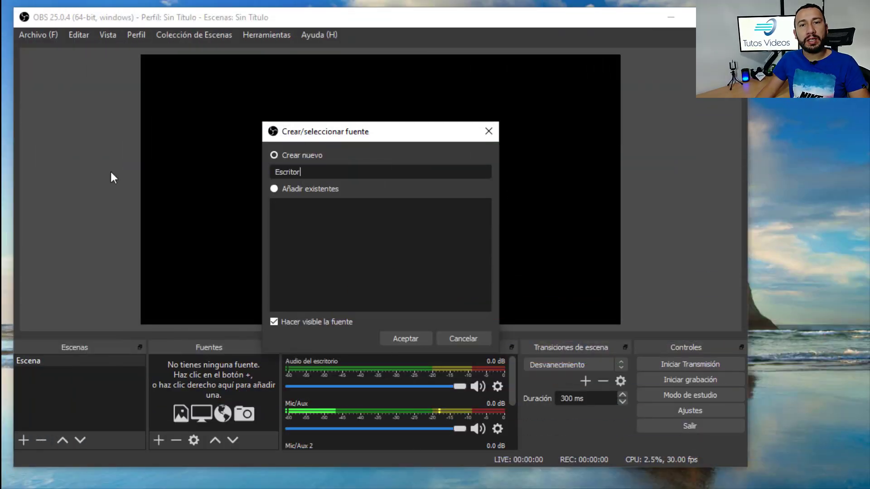
{"action": "type", "text": "io 1"}
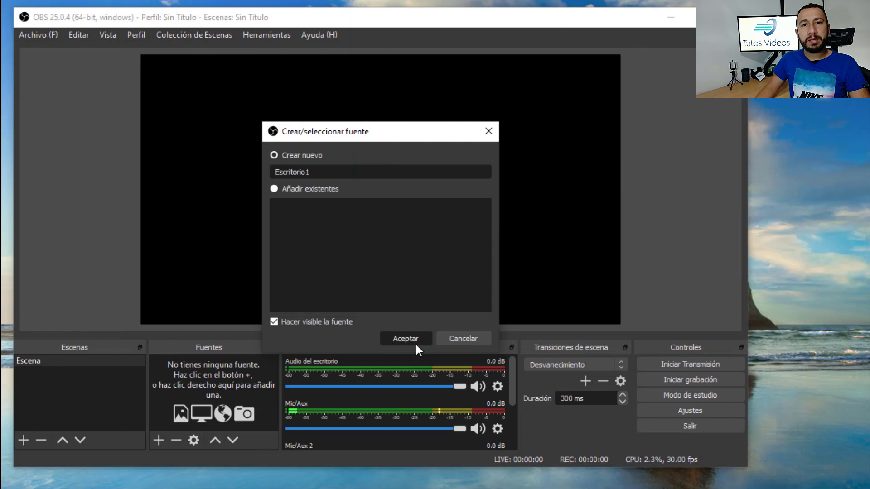
{"action": "left_click", "coordinate": [413, 341]}
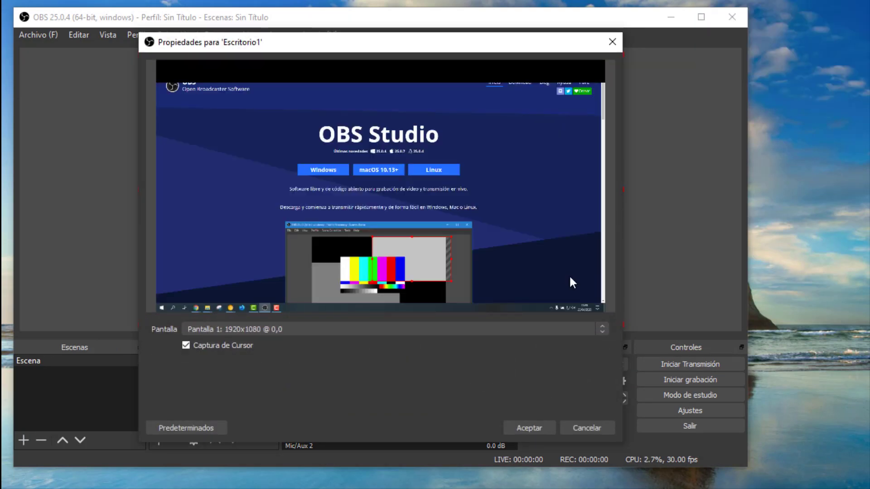
{"action": "left_click", "coordinate": [529, 428]}
Step: Enlarge and reposition the Escritorio1 capture in the preview so it extends past the canvas and its upper black band is cropped off
{"action": "left_click_drag", "start_coordinate": [621, 323], "coordinate": [637, 331]}
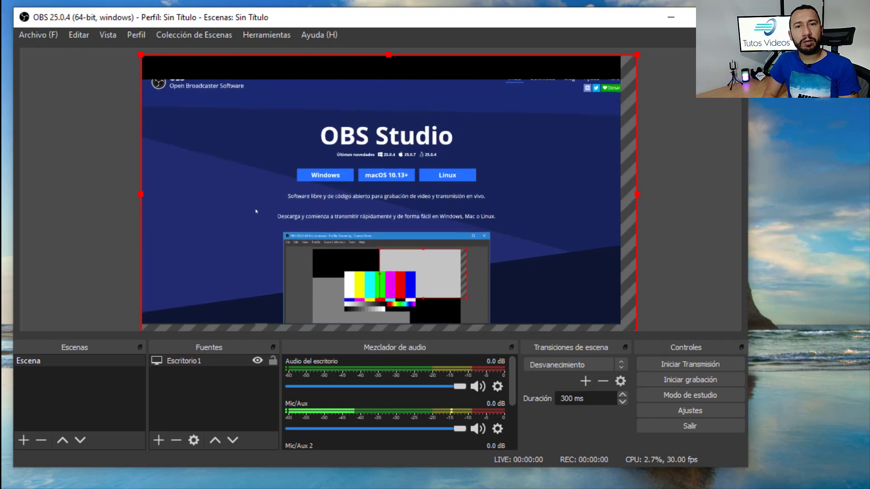
{"action": "left_click", "coordinate": [175, 49]}
{"action": "left_click", "coordinate": [96, 375]}
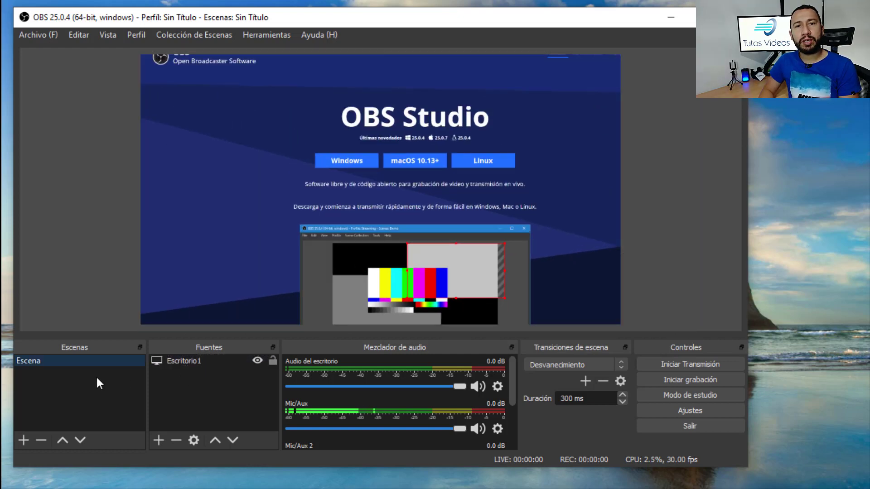
Step: Test the display capture by hiding and showing Escritorio1 and by opening and moving a File Explorer window on the captured screen
{"action": "left_click", "coordinate": [257, 360]}
{"action": "left_click", "coordinate": [257, 360]}
{"action": "scroll", "coordinate": [262, 208], "scroll_direction": "up", "scroll_amount": 3}
{"action": "right_click", "coordinate": [150, 466]}
{"action": "left_click", "coordinate": [115, 429]}
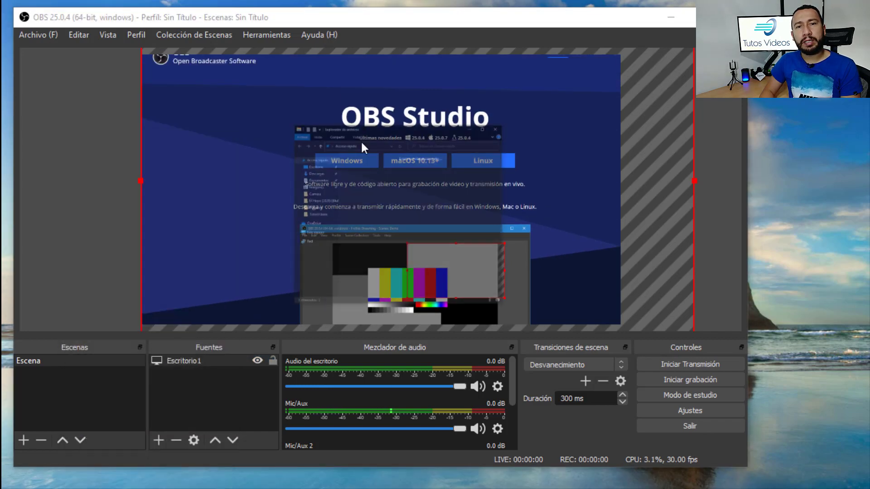
{"action": "left_click_drag", "start_coordinate": [429, 129], "coordinate": [421, 100]}
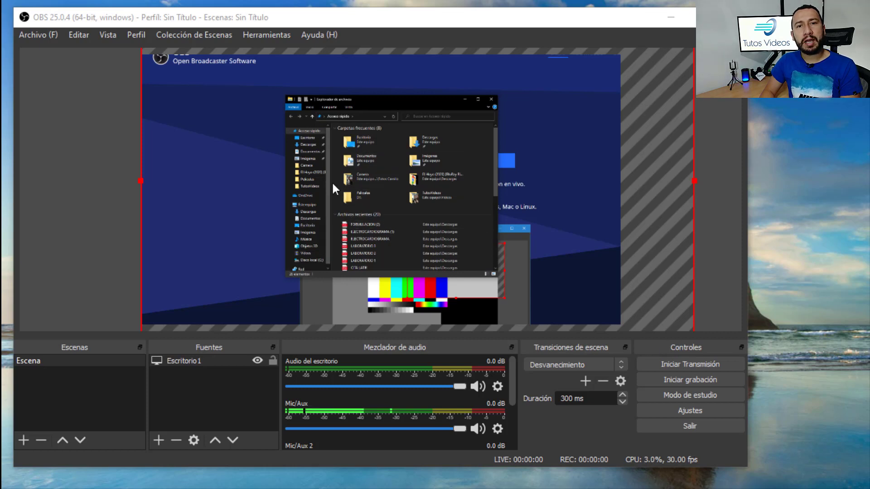
Step: Add a window capture source with the default name that captures [explorer.exe]: Explorador de archivos with the cursor included
{"action": "left_click", "coordinate": [159, 440]}
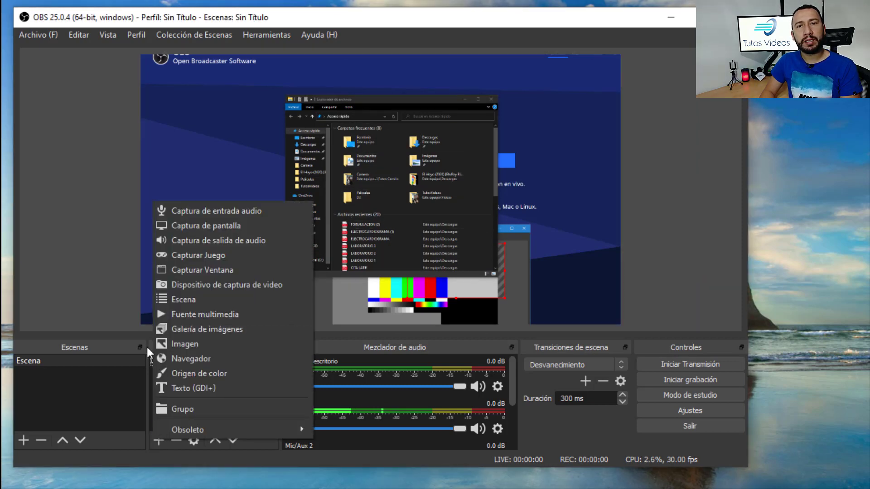
{"action": "left_click", "coordinate": [202, 270]}
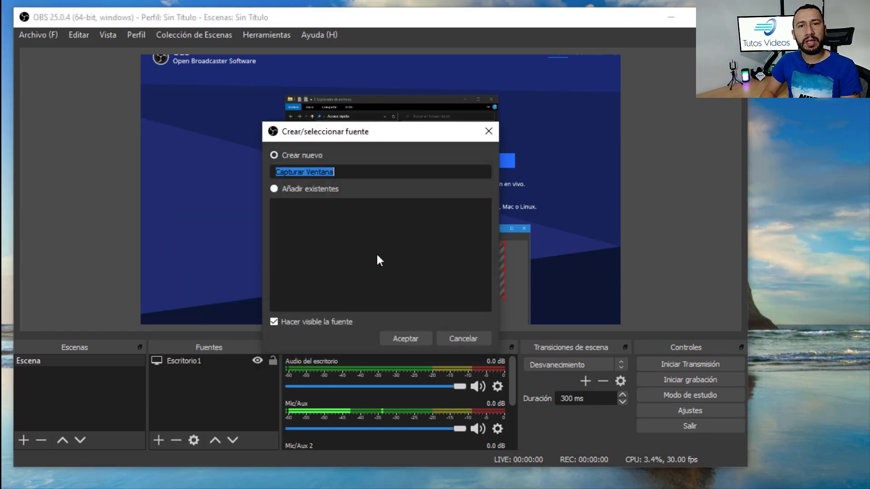
{"action": "left_click", "coordinate": [400, 340]}
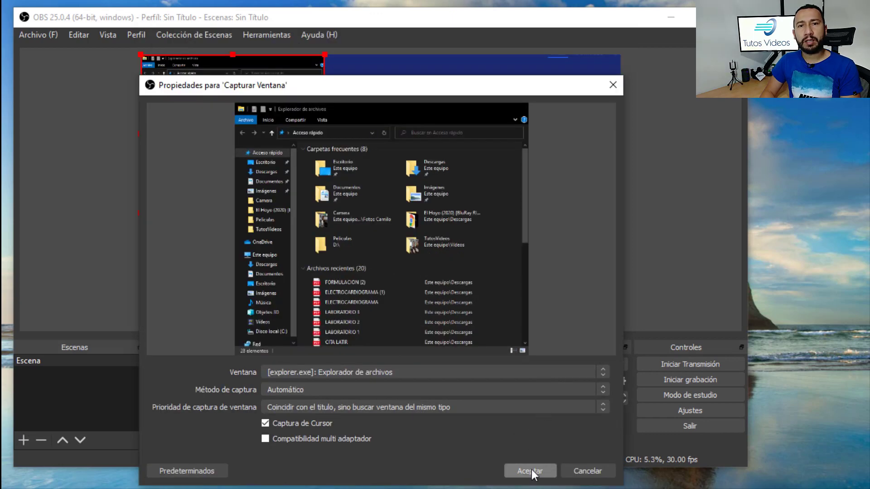
{"action": "left_click", "coordinate": [531, 472]}
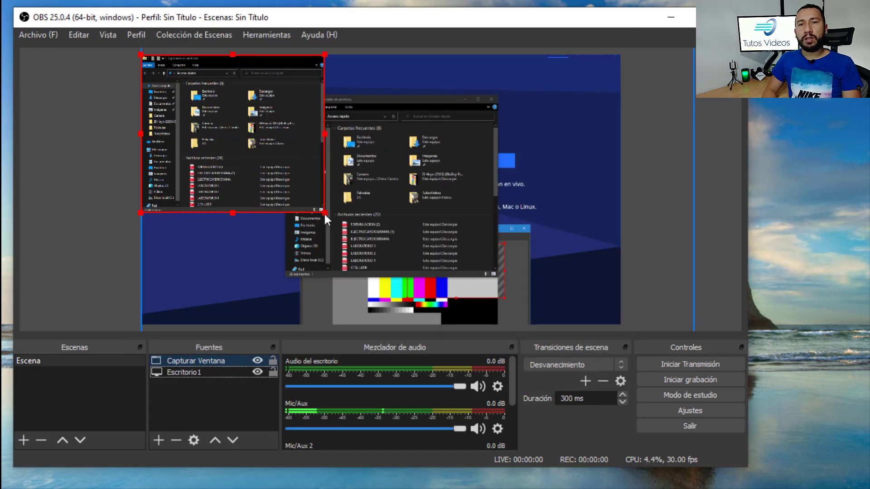
Step: Shrink the window capture and move it to the canvas's upper-right area, testing it by scrolling in File Explorer
{"action": "left_click_drag", "start_coordinate": [325, 212], "coordinate": [427, 300]}
{"action": "left_click_drag", "start_coordinate": [366, 220], "coordinate": [276, 181]}
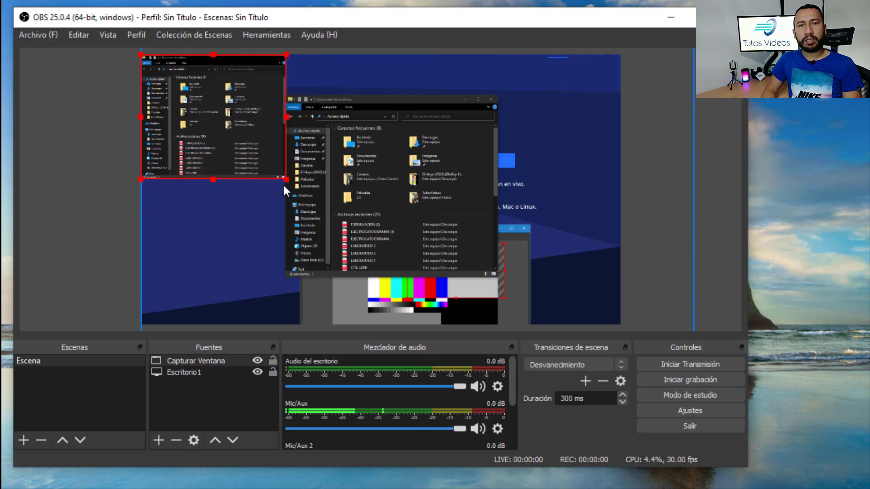
{"action": "left_click_drag", "start_coordinate": [245, 124], "coordinate": [241, 185]}
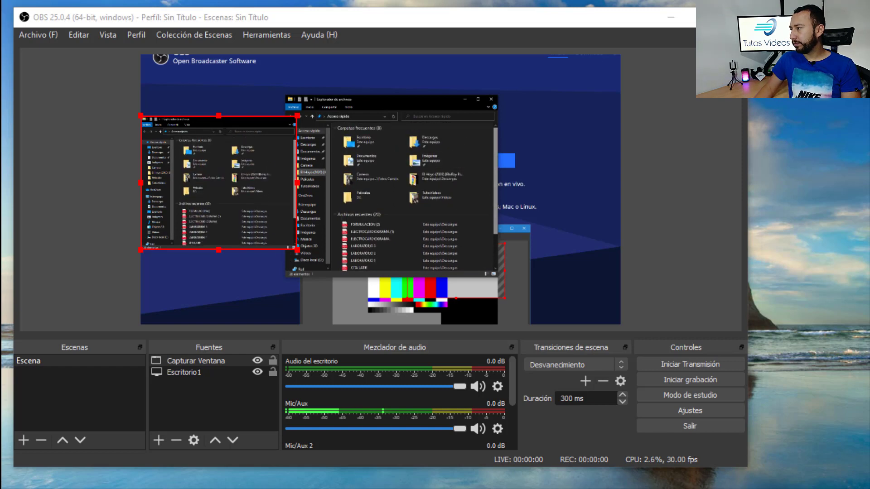
{"action": "left_click_drag", "start_coordinate": [206, 190], "coordinate": [499, 176]}
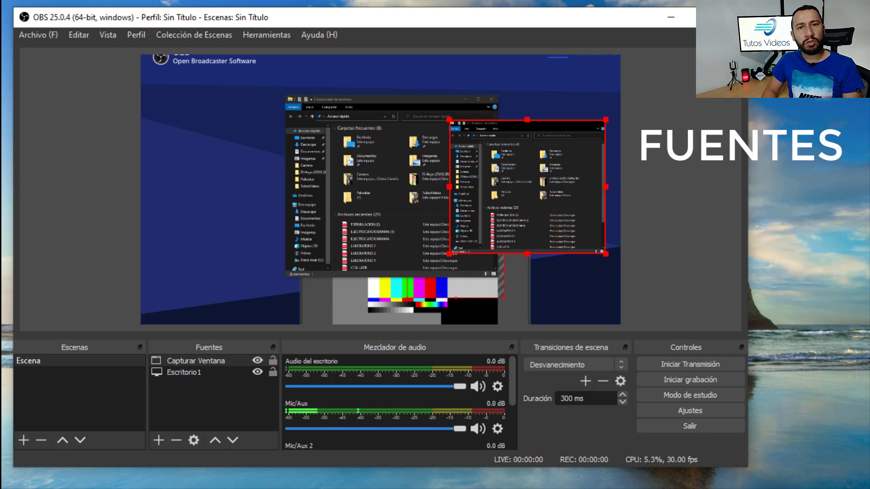
{"action": "scroll", "coordinate": [389, 190], "scroll_direction": "down", "scroll_amount": 3}
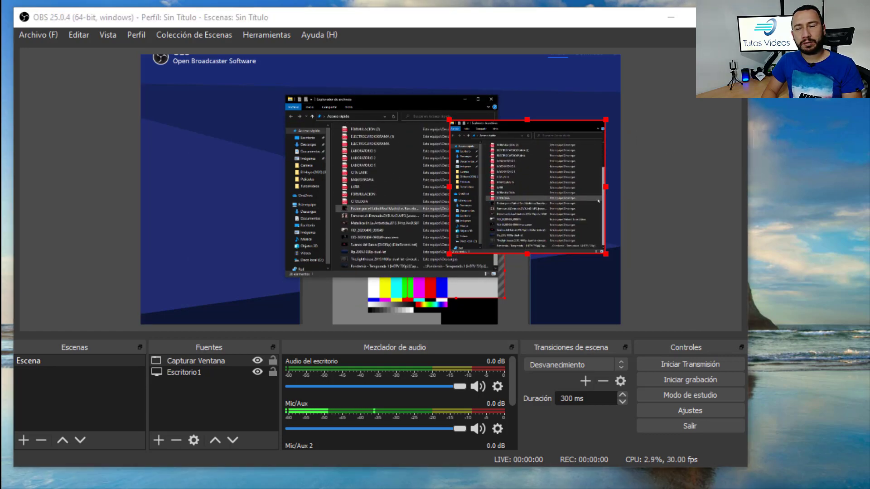
Step: Add a second display capture of Pantalla 1 under the default name Captura de pantalla and shift it down and right on the canvas
{"action": "left_click", "coordinate": [158, 440]}
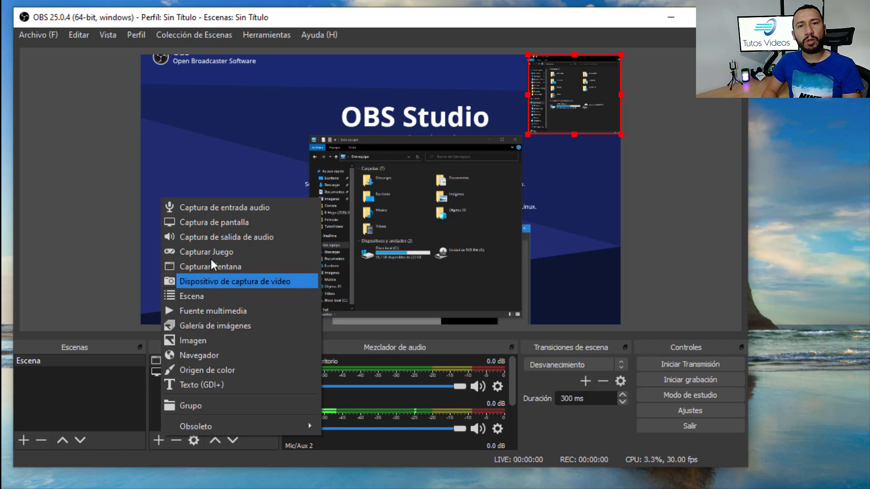
{"action": "left_click", "coordinate": [195, 225]}
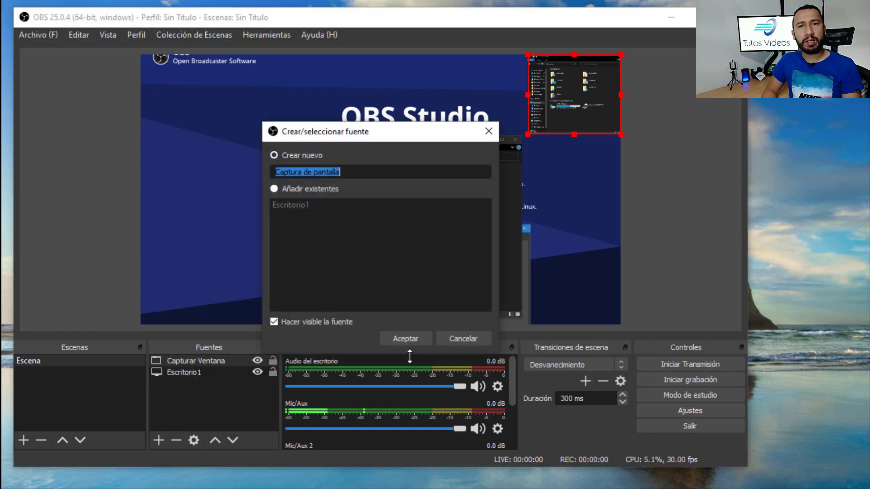
{"action": "left_click", "coordinate": [410, 340]}
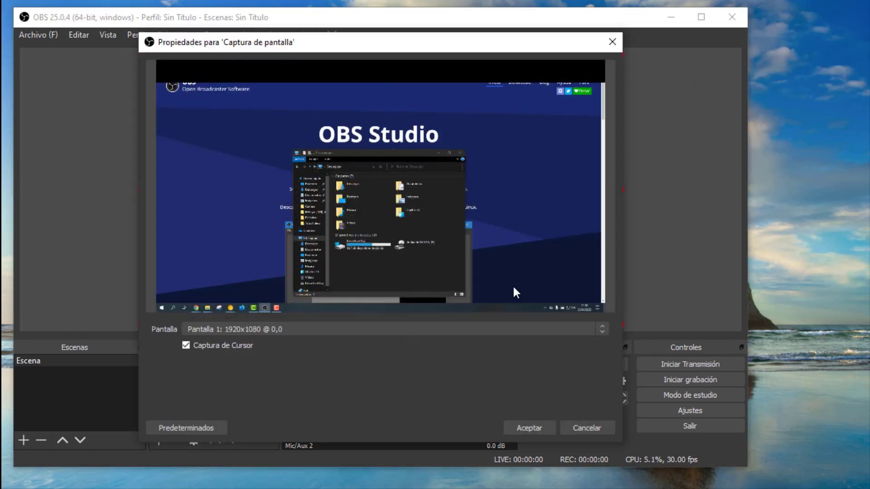
{"action": "left_click", "coordinate": [529, 426]}
{"action": "left_click_drag", "start_coordinate": [371, 106], "coordinate": [423, 159]}
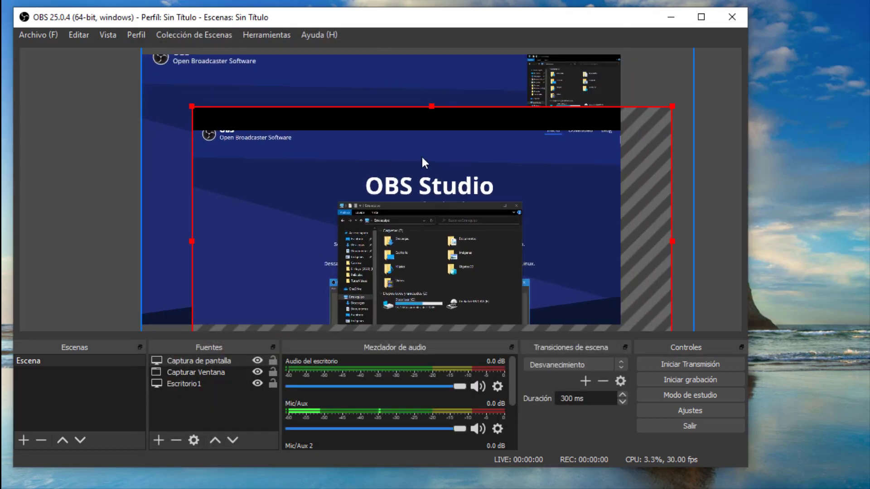
Step: Add an audio input capture source named Microfono that uses the device Micrófono (Realtek High Definition Audio)
{"action": "left_click", "coordinate": [158, 440]}
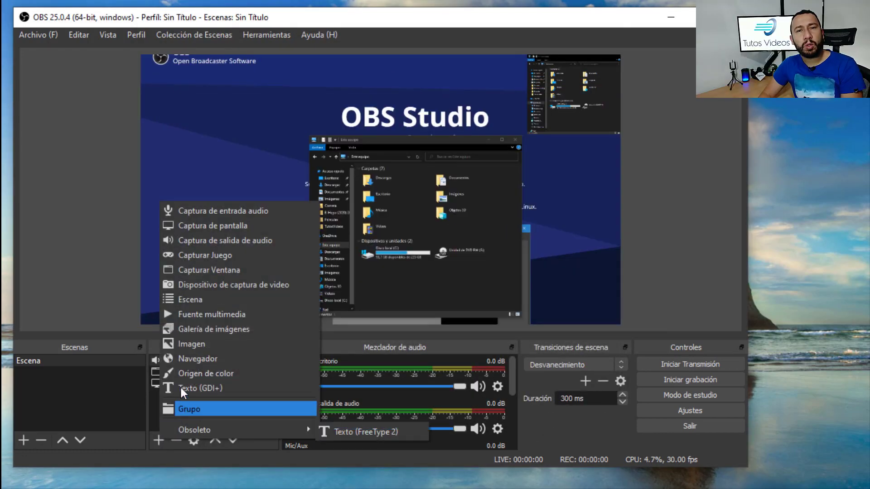
{"action": "left_click", "coordinate": [209, 210]}
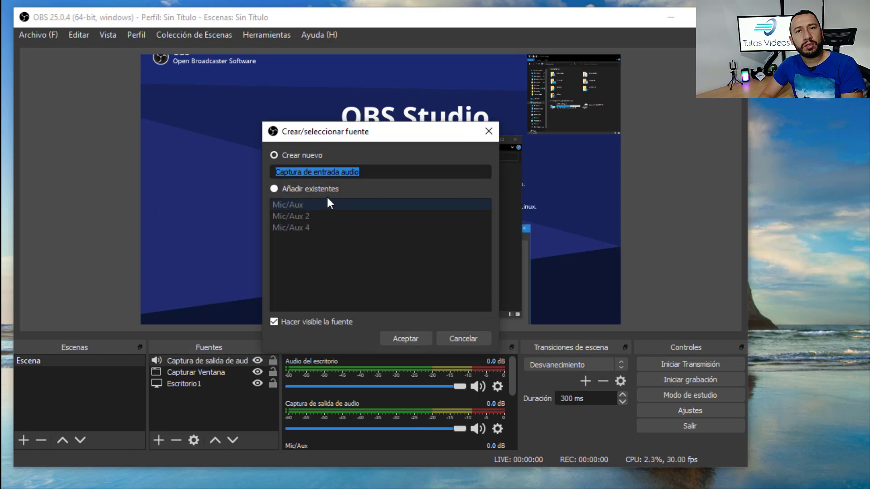
{"action": "type", "text": "Mic"}
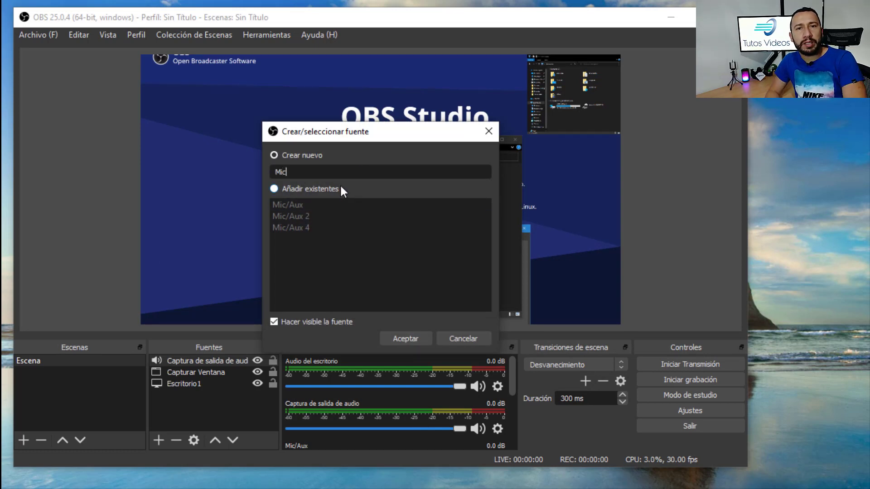
{"action": "type", "text": "rofono"}
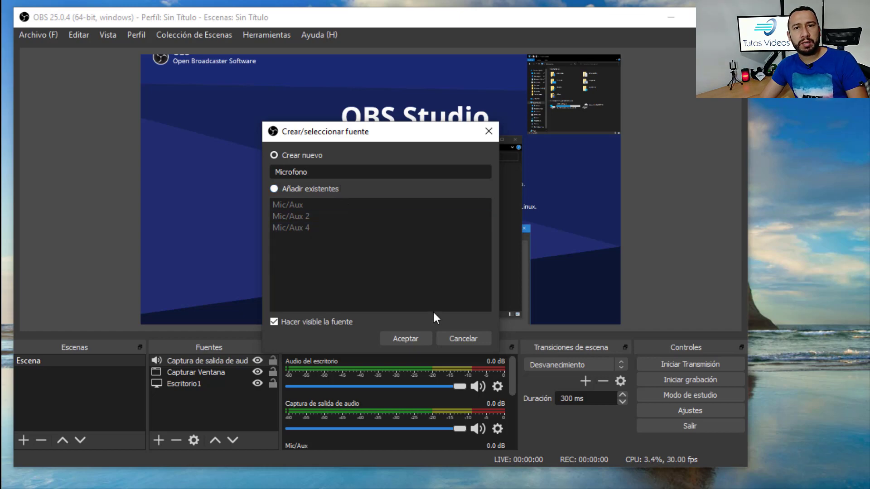
{"action": "left_click", "coordinate": [409, 340]}
{"action": "left_click", "coordinate": [287, 79]}
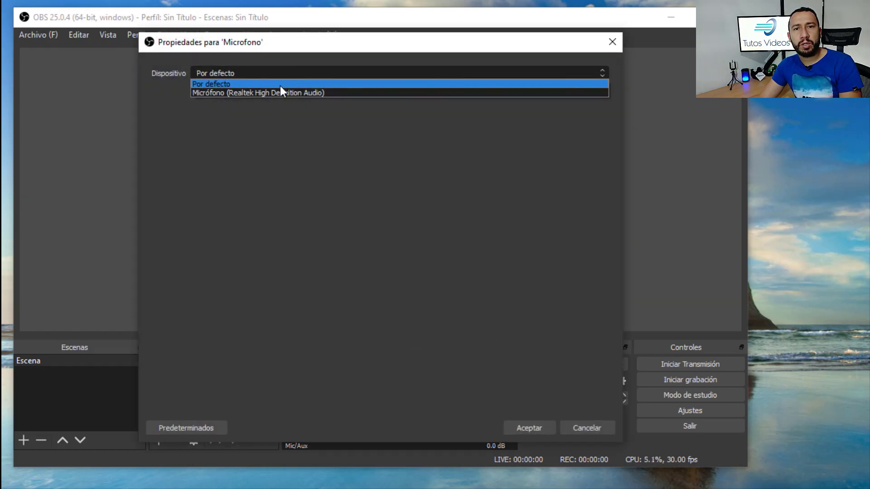
{"action": "left_click", "coordinate": [250, 92]}
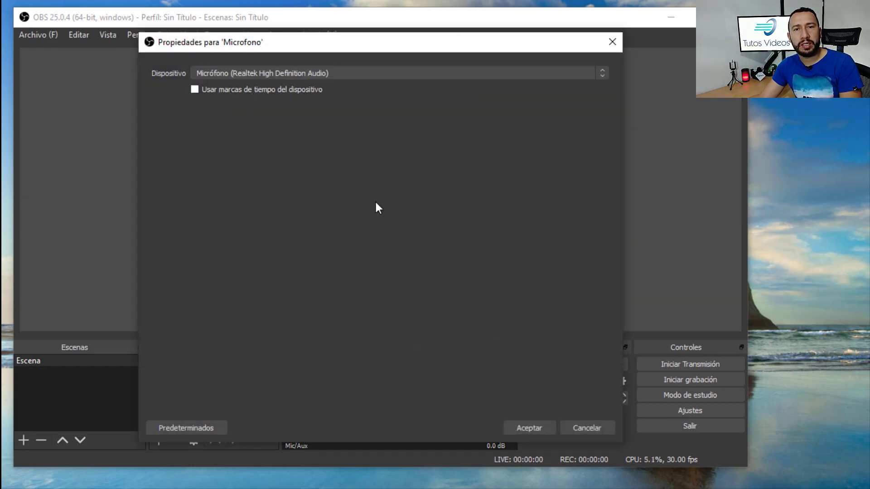
{"action": "left_click", "coordinate": [526, 428]}
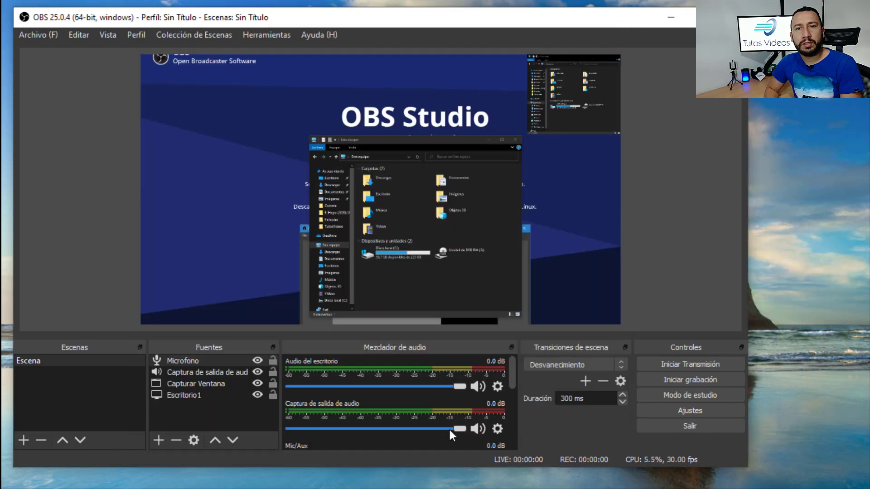
Step: Remove the Microfono source from the scene and check the audio mixer
{"action": "right_click", "coordinate": [181, 363]}
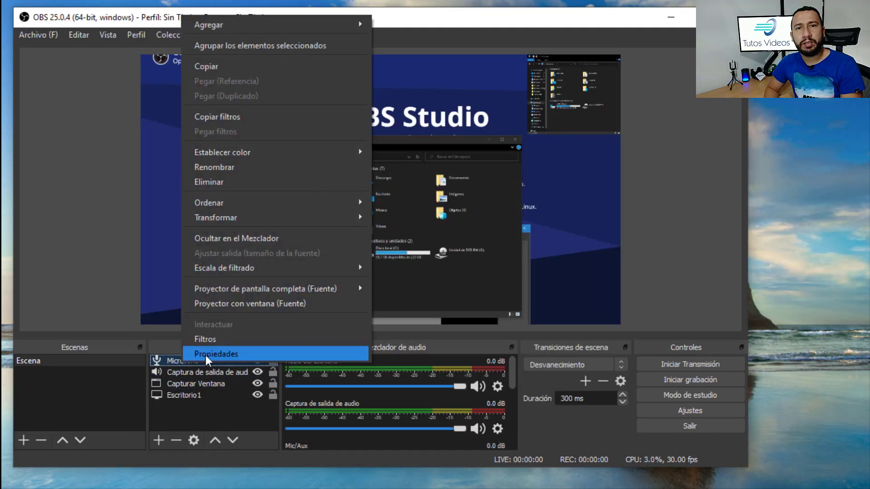
{"action": "left_click", "coordinate": [227, 183]}
{"action": "left_click", "coordinate": [410, 263]}
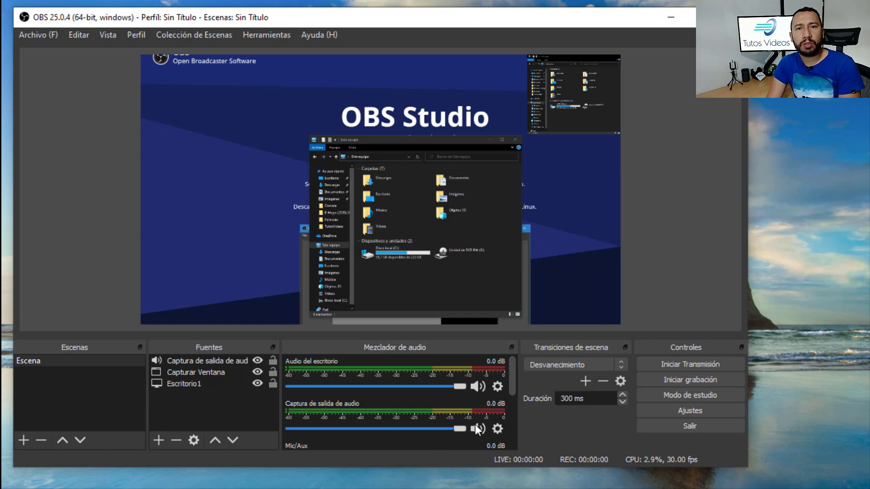
{"action": "left_click_drag", "start_coordinate": [510, 381], "coordinate": [522, 362]}
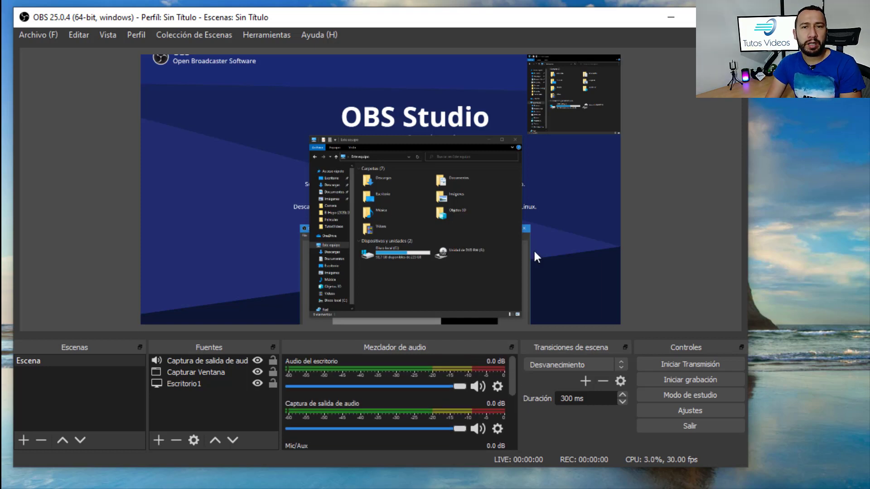
Step: Record a test video of the scene, pausing and resuming the recording before stopping it
{"action": "left_click", "coordinate": [689, 379]}
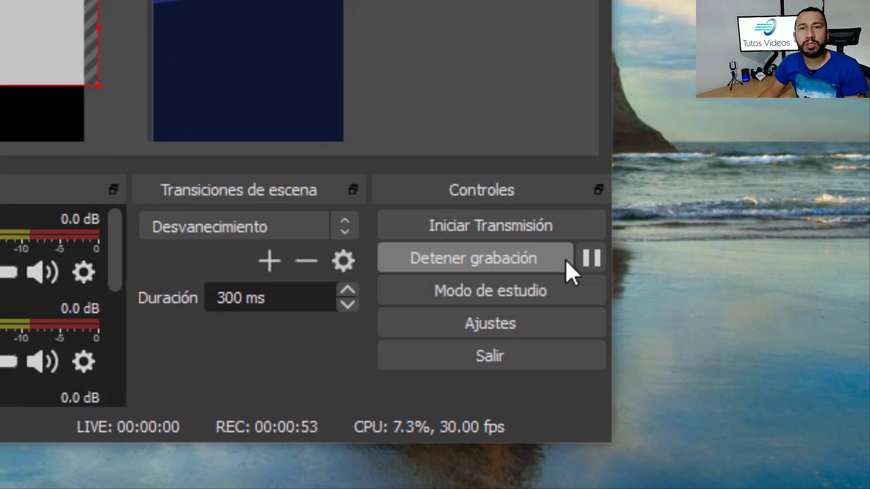
{"action": "left_click", "coordinate": [600, 260]}
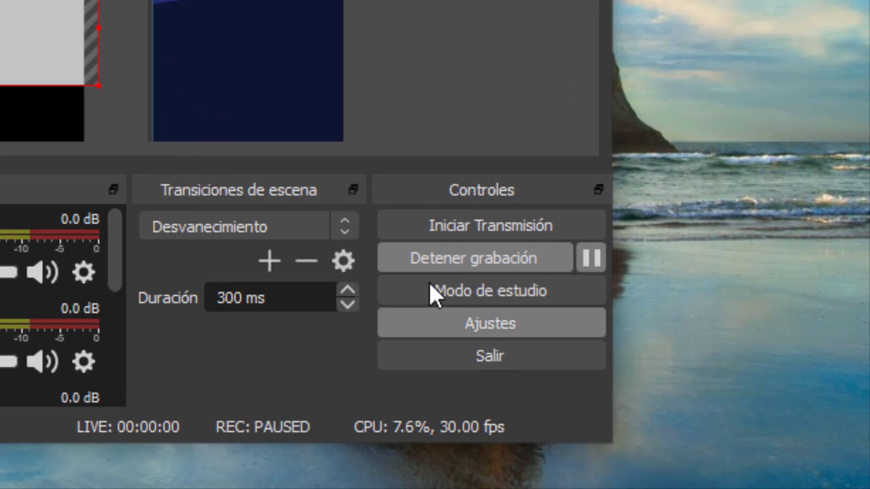
{"action": "left_click", "coordinate": [590, 262]}
{"action": "left_click", "coordinate": [469, 266]}
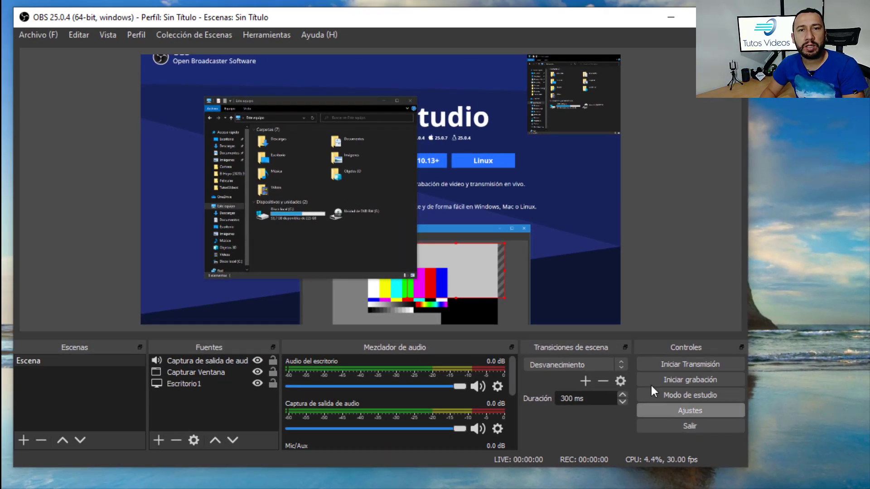
Step: Look up the folder where recordings are saved in the output settings and close the settings without changes
{"action": "left_click", "coordinate": [687, 408]}
{"action": "left_click", "coordinate": [86, 110]}
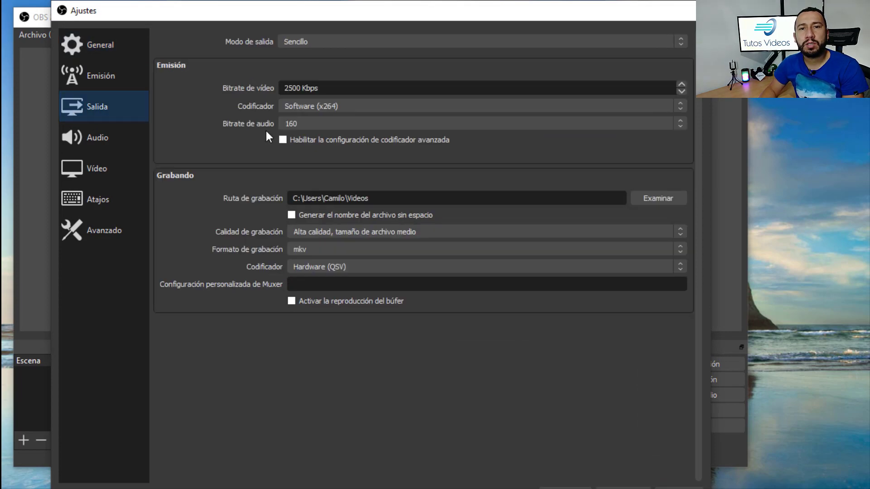
{"action": "left_click_drag", "start_coordinate": [379, 197], "coordinate": [287, 195]}
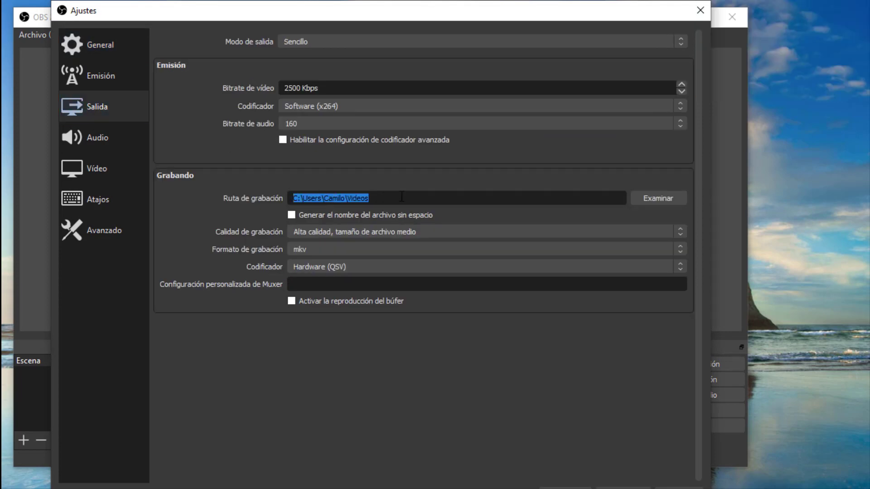
{"action": "left_click", "coordinate": [700, 10]}
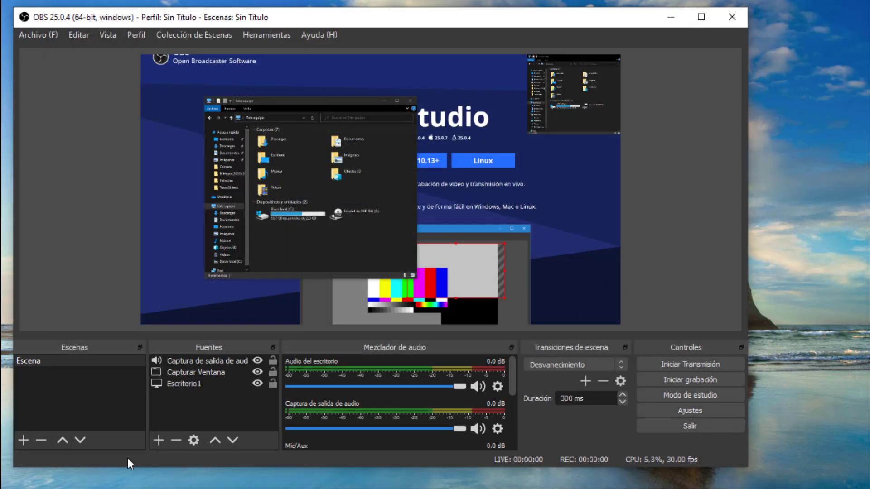
{"action": "left_click_drag", "start_coordinate": [204, 278], "coordinate": [229, 247]}
{"action": "left_click_drag", "start_coordinate": [361, 200], "coordinate": [317, 205]}
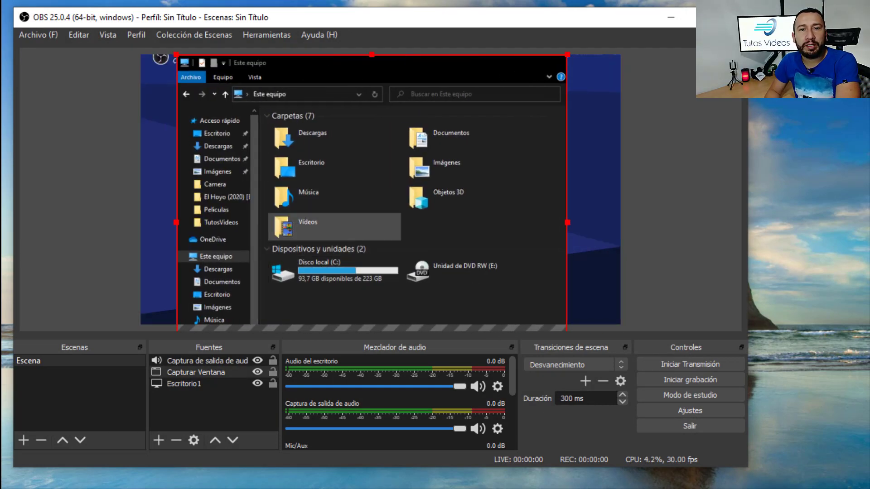
{"action": "double_click", "coordinate": [295, 220]}
{"action": "left_click", "coordinate": [426, 145]}
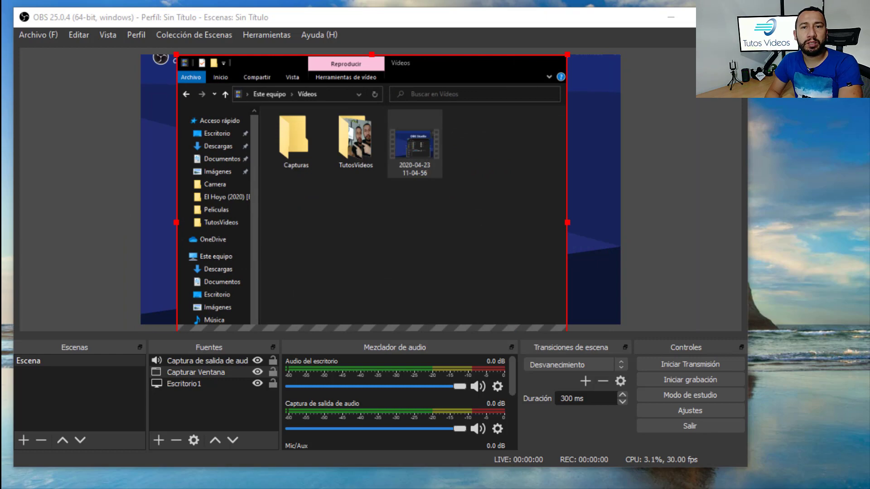
Step: Move the window capture partly beyond the canvas's right edge and reposition the Escritorio1 capture to show the recording's playback
{"action": "mouse_move", "coordinate": [456, 170]}
{"action": "left_mouse_down"}
{"action": "mouse_move", "coordinate": [517, 193]}
{"action": "mouse_move", "coordinate": [449, 141]}
{"action": "mouse_move", "coordinate": [643, 138]}
{"action": "left_mouse_up"}
{"action": "left_click_drag", "start_coordinate": [421, 173], "coordinate": [413, 154]}
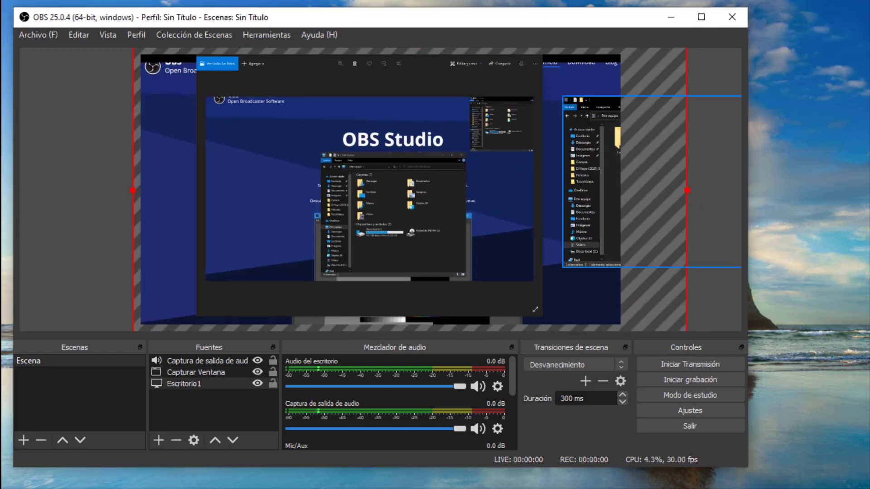